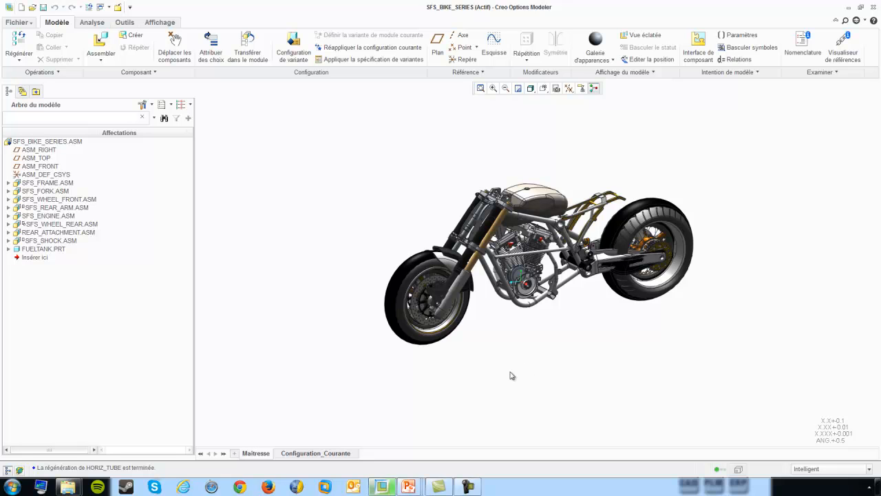
Switch to the Configuration_Courante representation and open the choice assignment for the bike assembly
click(331, 454)
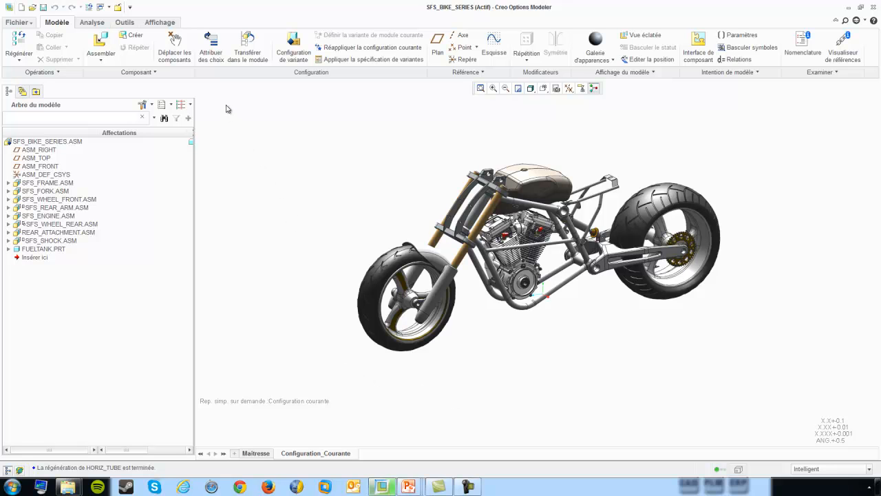
click(212, 61)
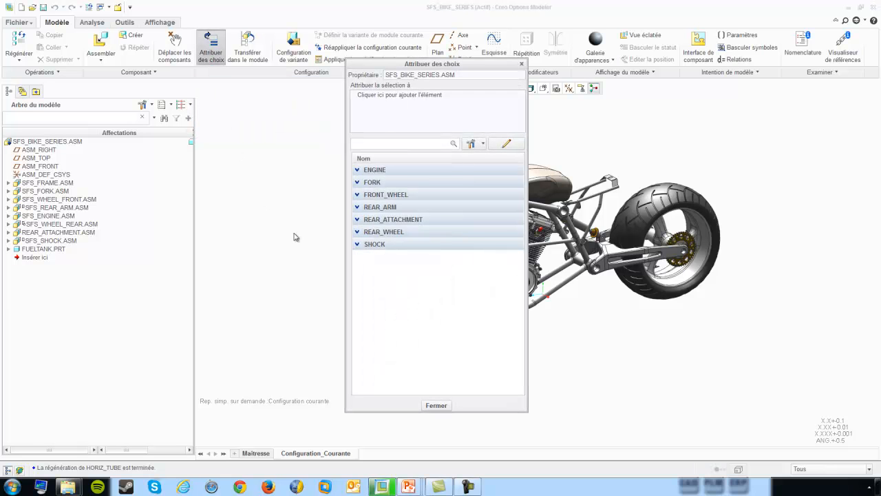
Examine the choices defined under the ENGINE, FORK and FRONT_WHEEL options, then collapse them again
click(358, 170)
click(358, 171)
click(358, 208)
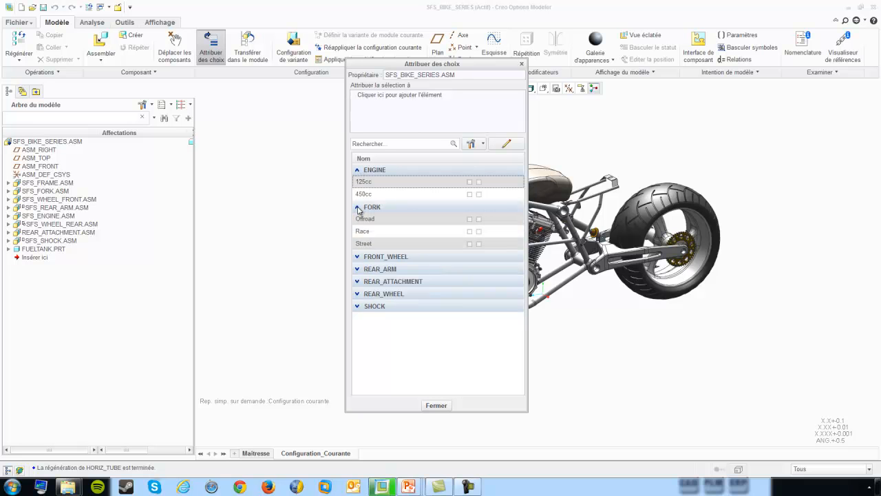
click(358, 257)
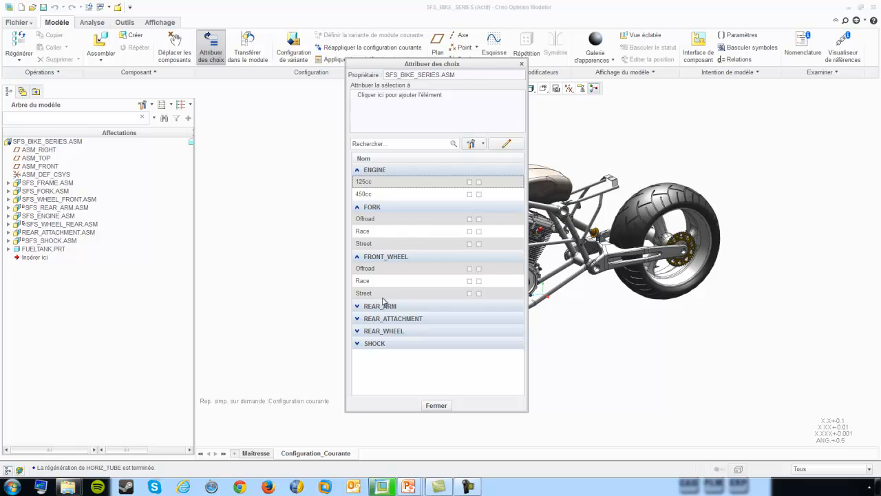
click(357, 257)
click(358, 208)
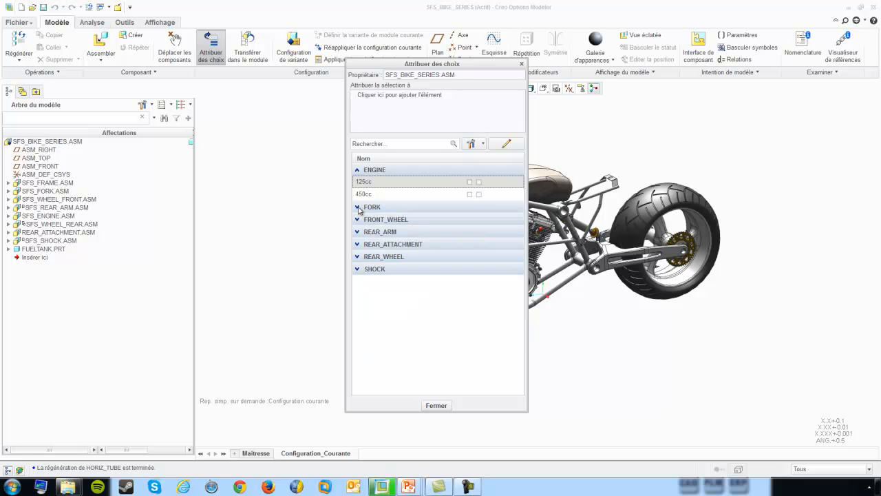
click(358, 170)
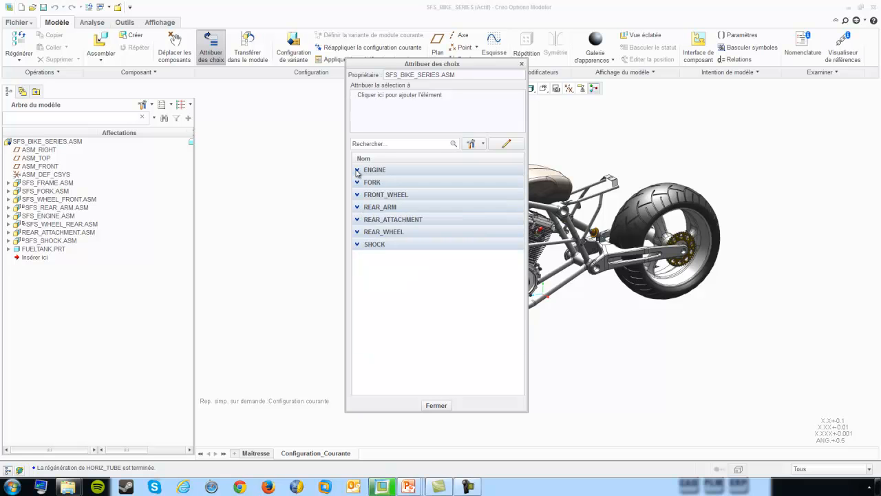
Edit the option list of the bike assembly and add a new option named FRAME
click(507, 145)
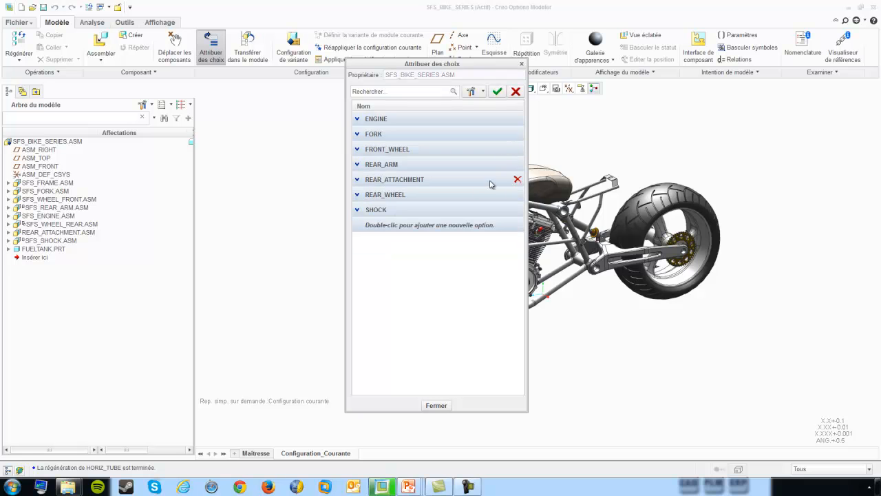
double_click(435, 227)
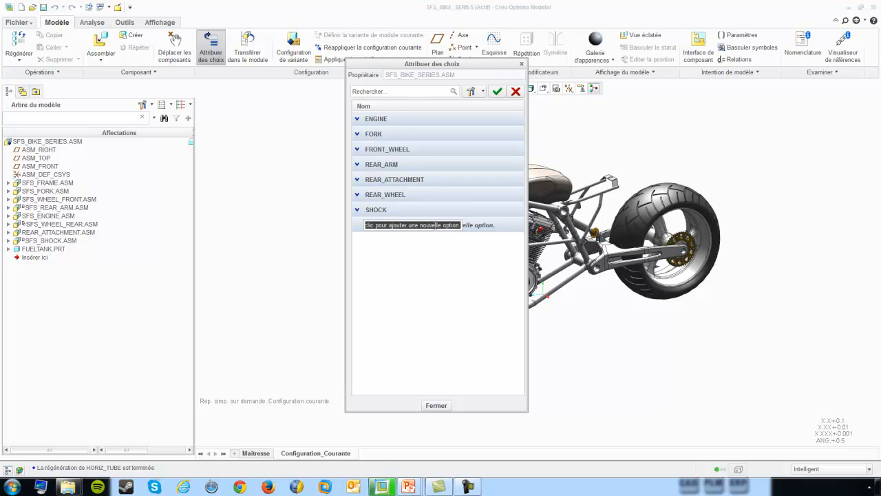
text(FRAME)
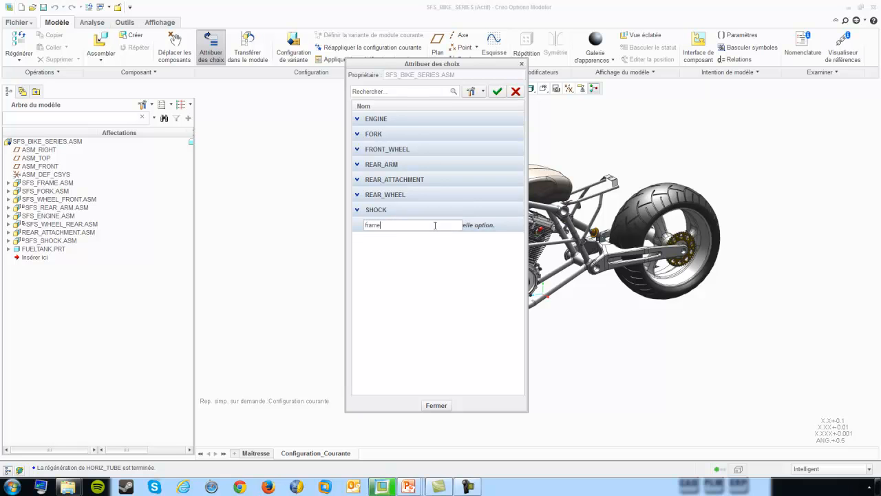
key(Return)
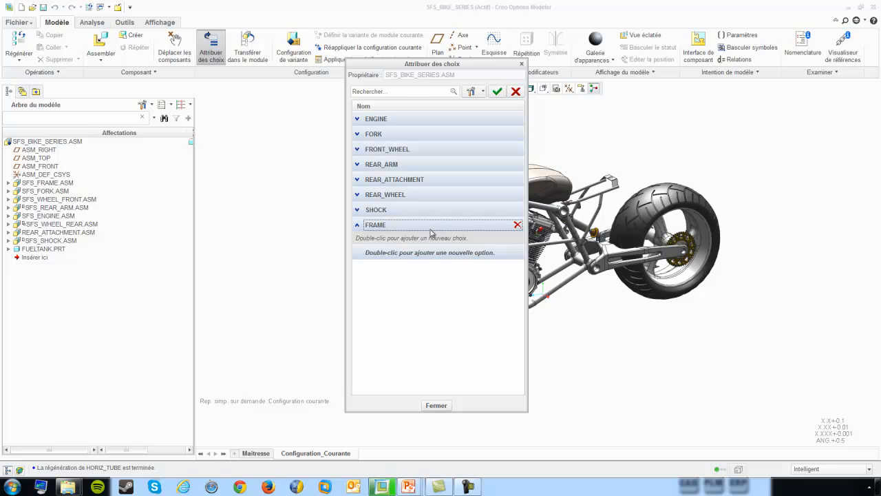
Add the choices small, large and space to the FRAME option and accept the edited option list
double_click(416, 238)
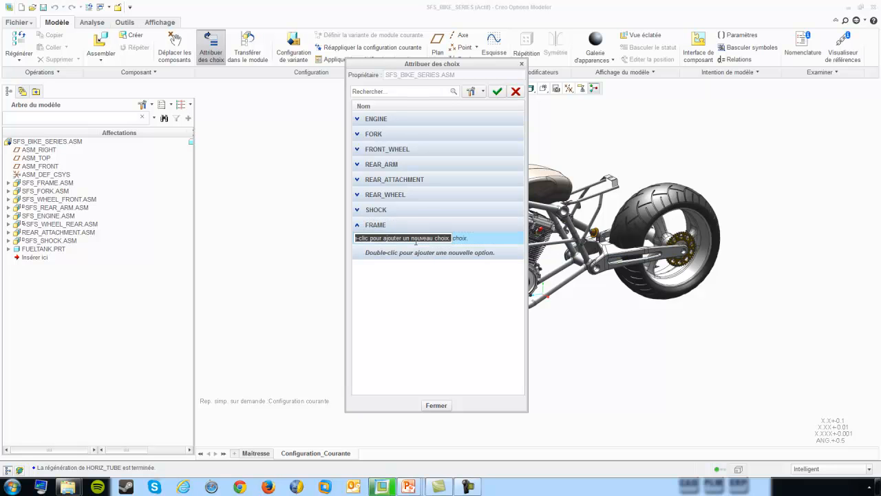
text(small)
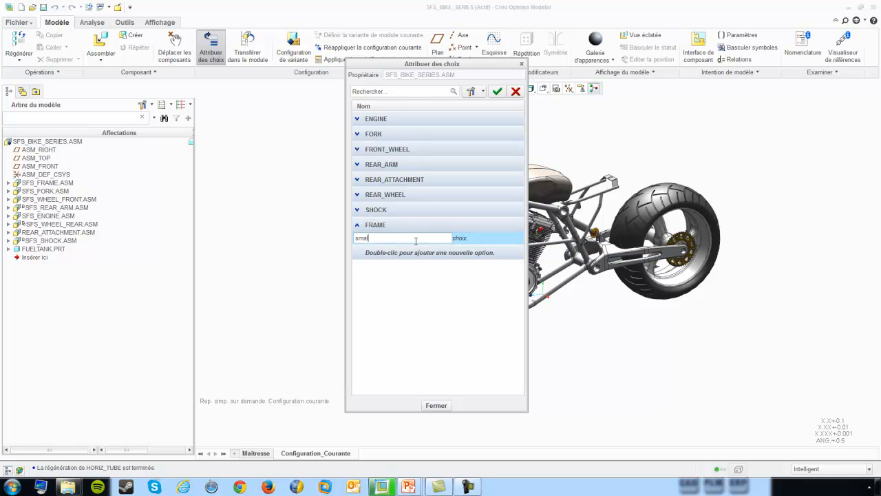
key(Return)
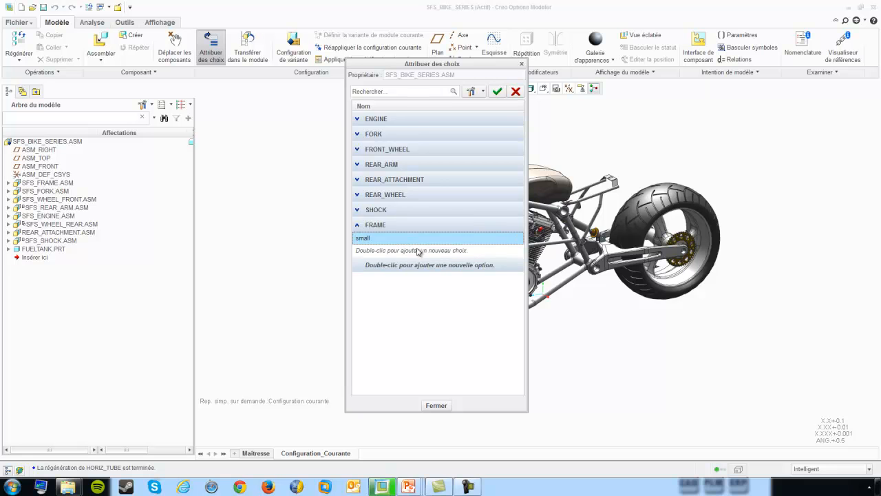
double_click(416, 250)
text(large)
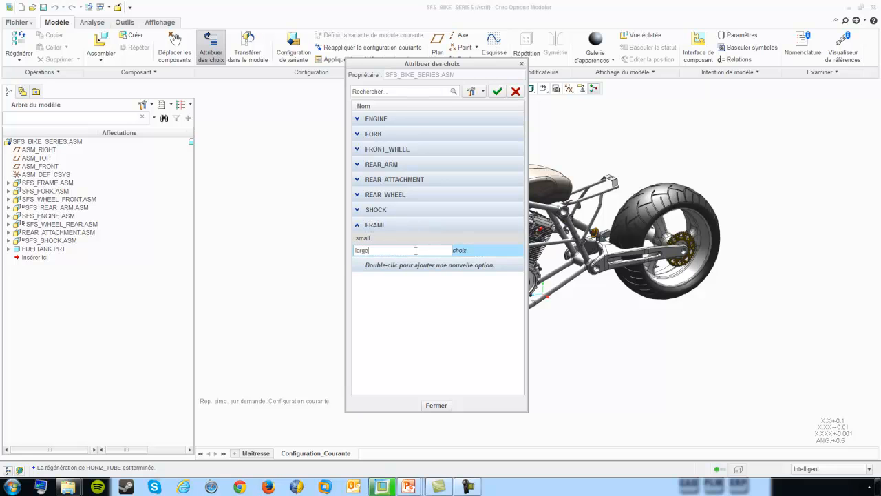
key(Return)
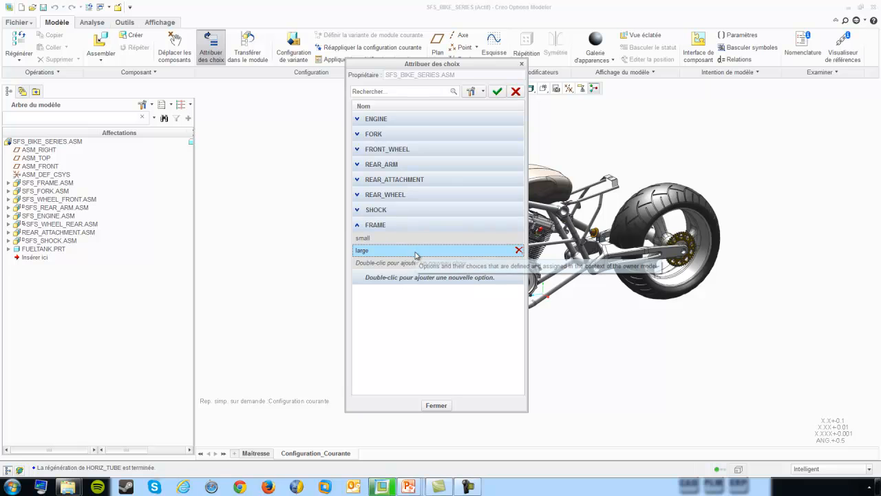
double_click(411, 263)
text(space)
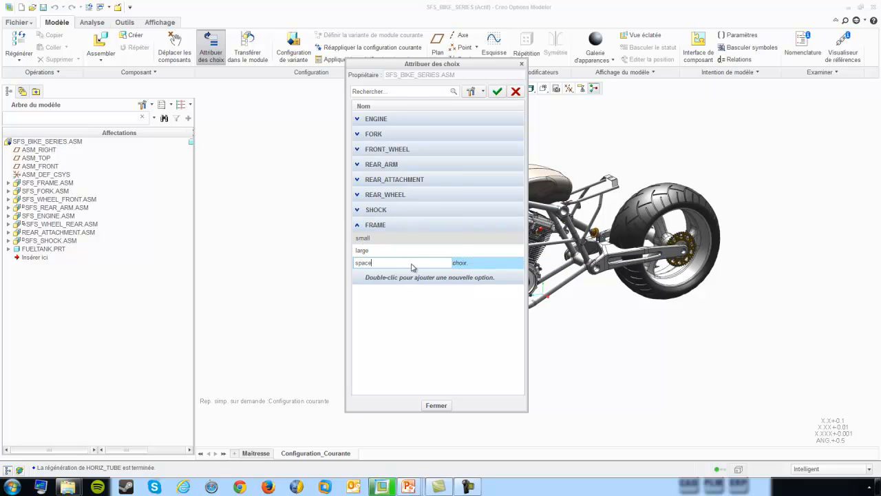
key(Return)
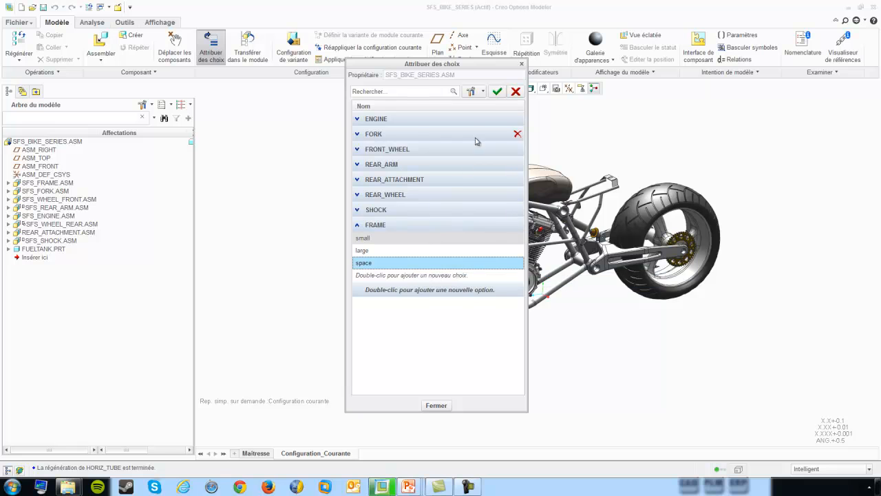
click(498, 95)
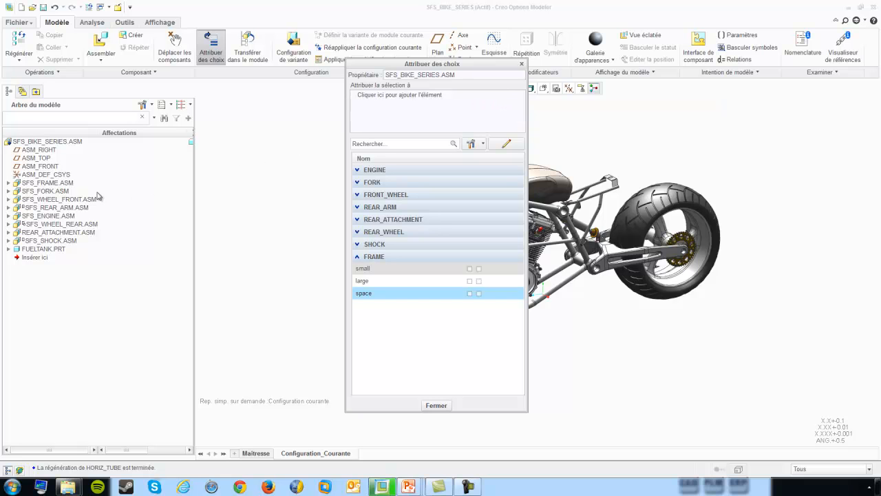
Assign the FRAME choice large to CTR_BODY.PRT within SFS_FRAME.ASM
click(9, 182)
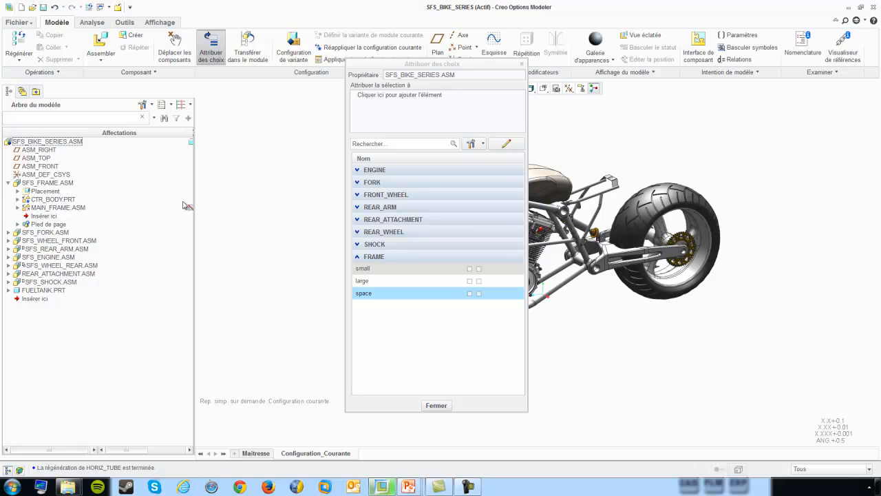
click(393, 95)
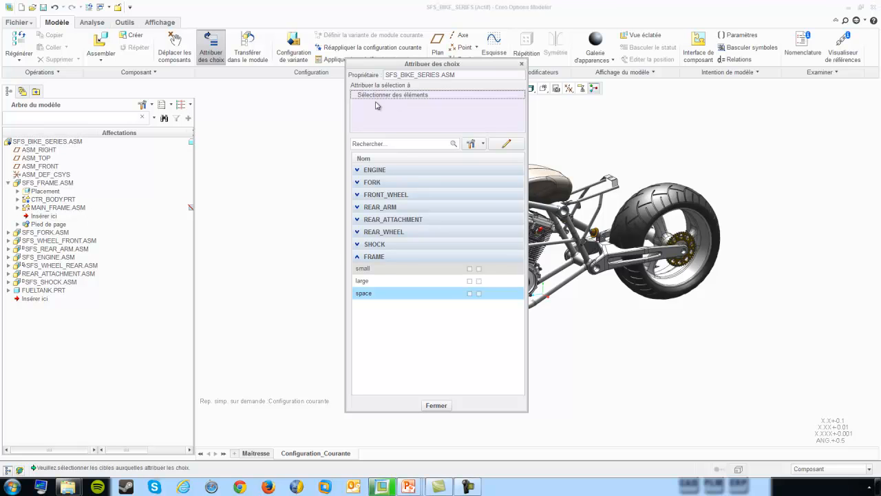
click(62, 201)
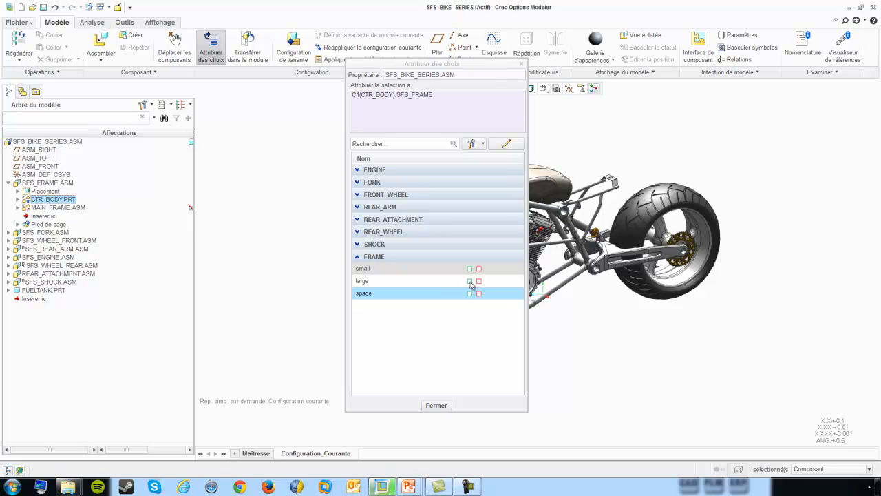
click(469, 282)
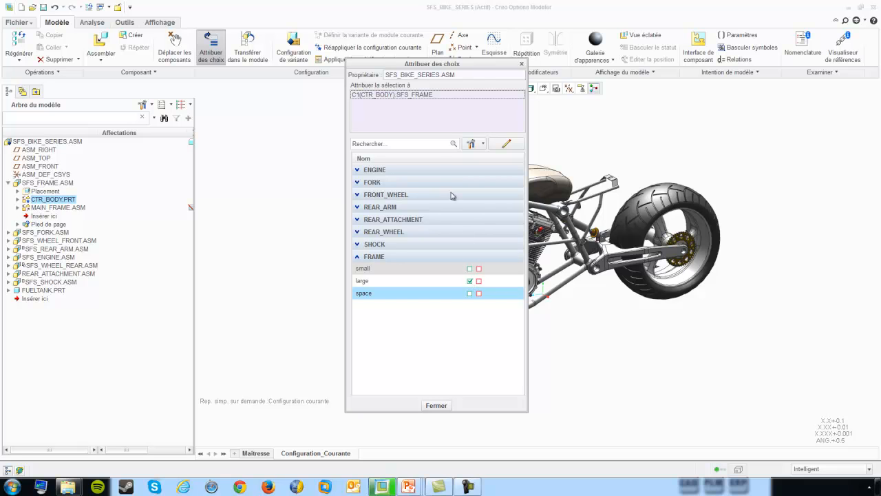
Assign the FRAME choice small to MAIN_FRAME.ASM and finish assigning choices
click(403, 101)
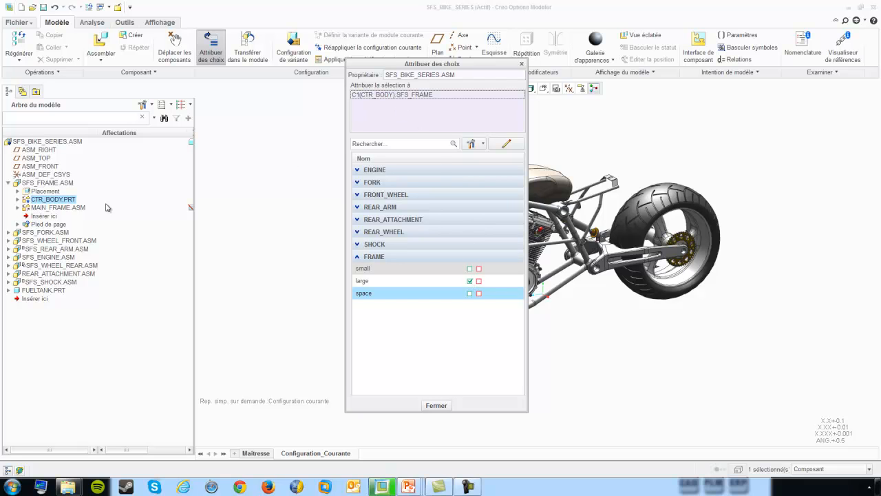
click(69, 207)
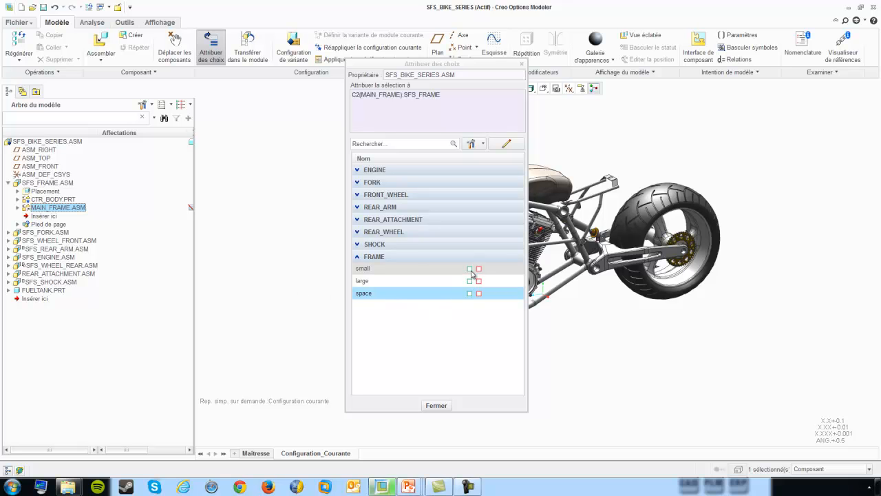
click(470, 269)
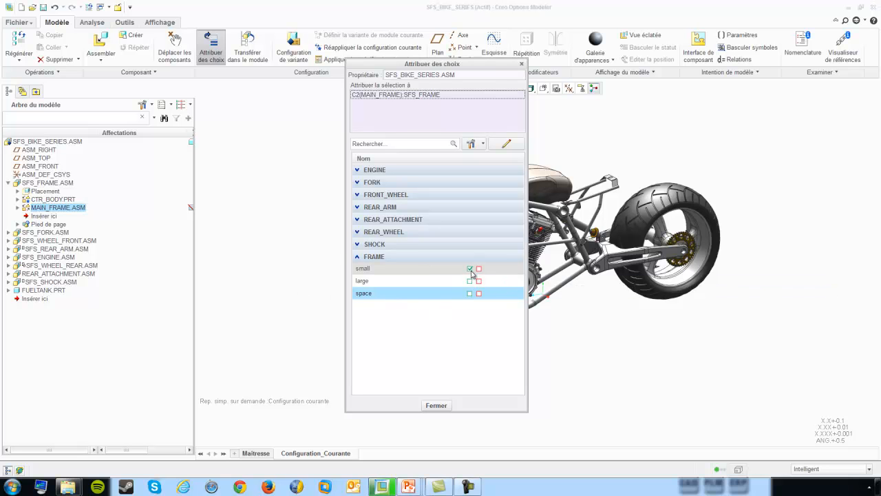
click(438, 406)
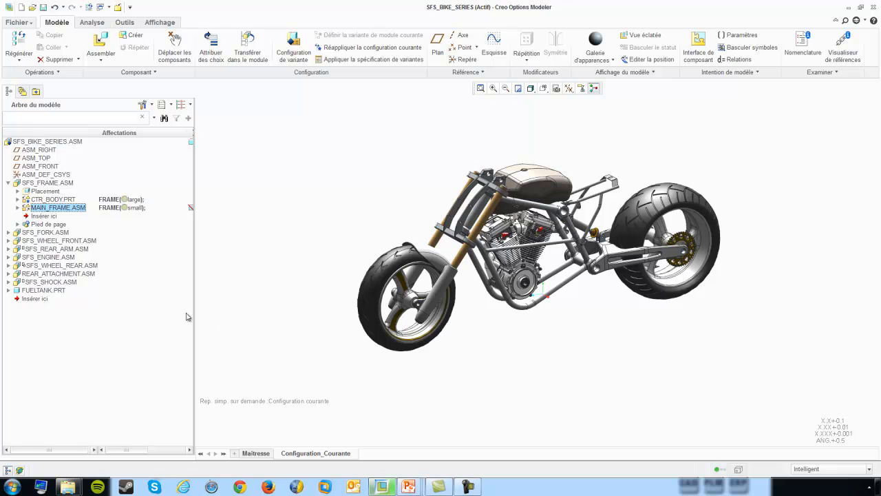
Expand the SFS_FORK and SFS_WHEEL_FRONT modules and examine the choices assigned to their variants
click(9, 233)
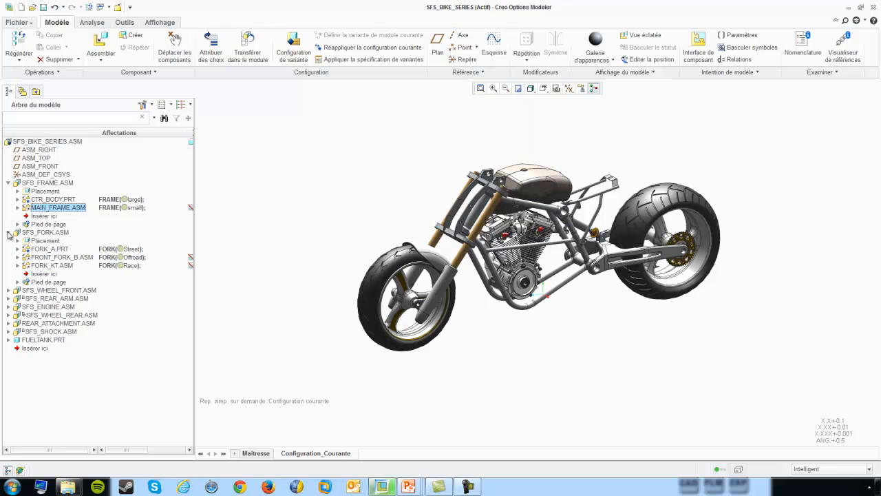
click(9, 291)
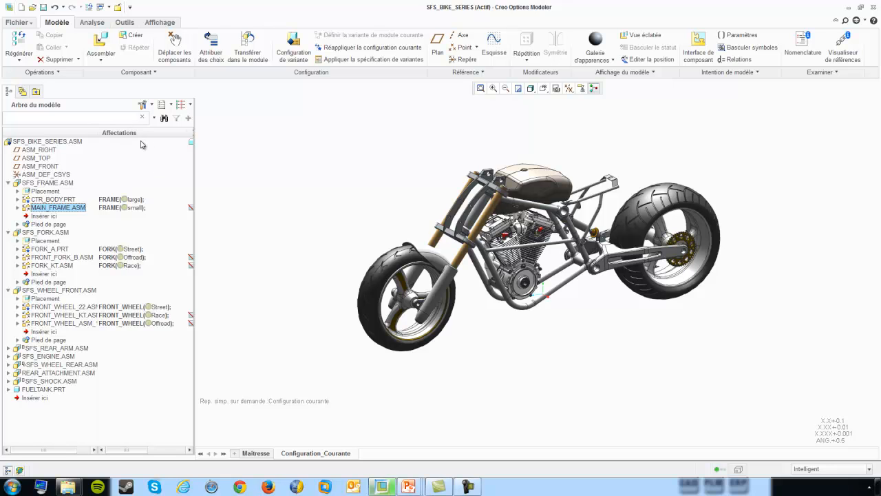
click(135, 201)
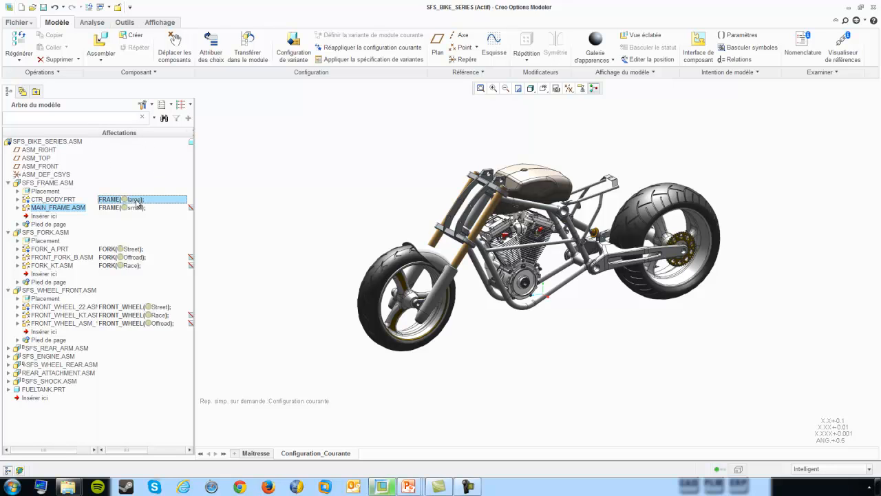
click(135, 250)
click(135, 258)
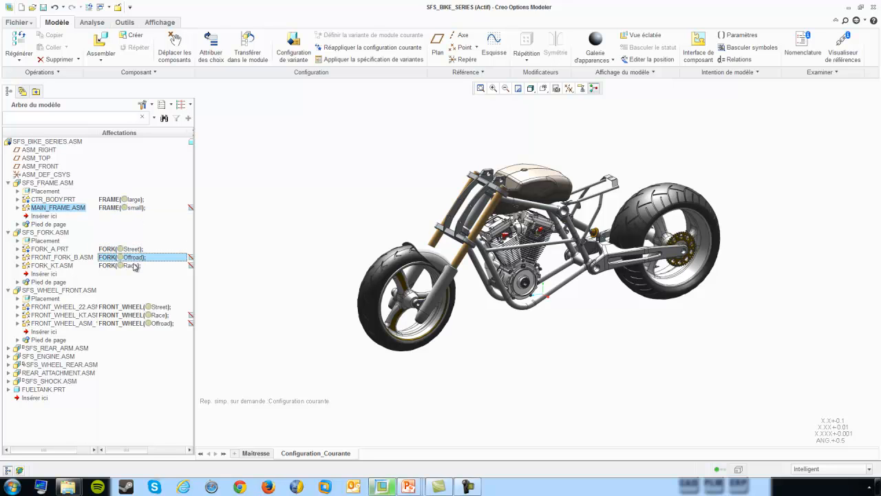
click(133, 266)
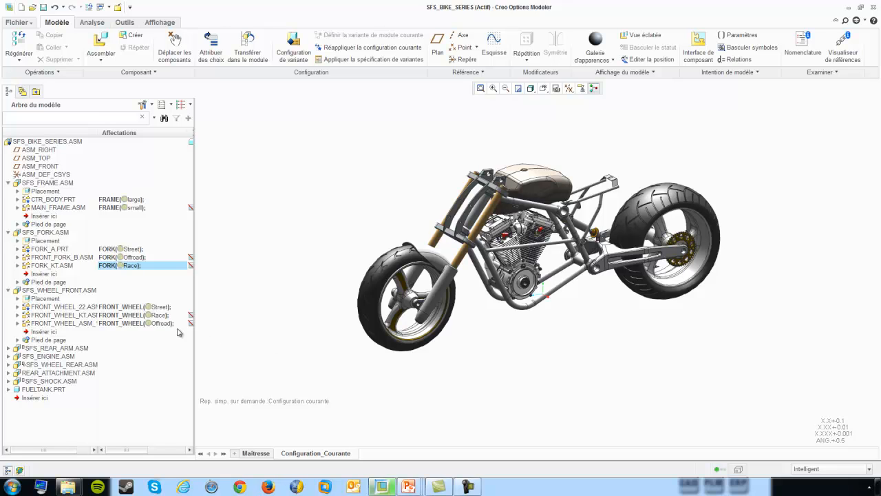
Set the Offroad front wheel as the current variant of SFS_WHEEL_FRONT, accepting the Sélection setting for affected children
click(81, 308)
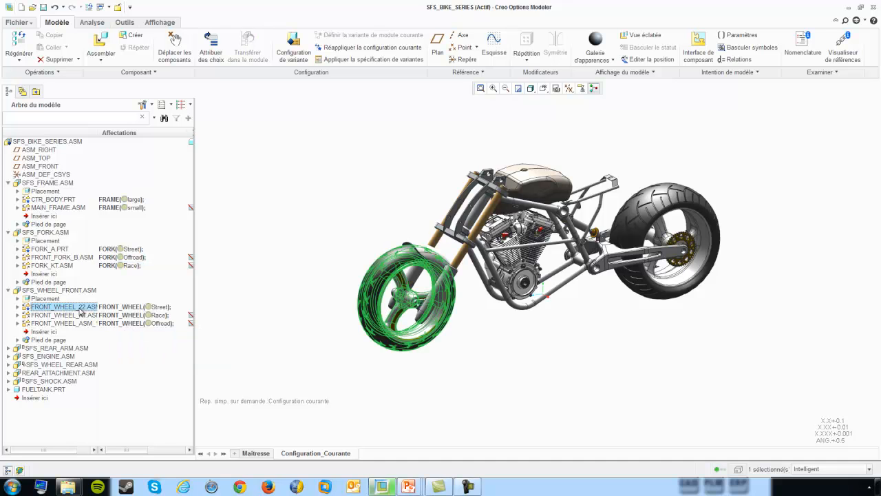
click(77, 324)
right_click(77, 324)
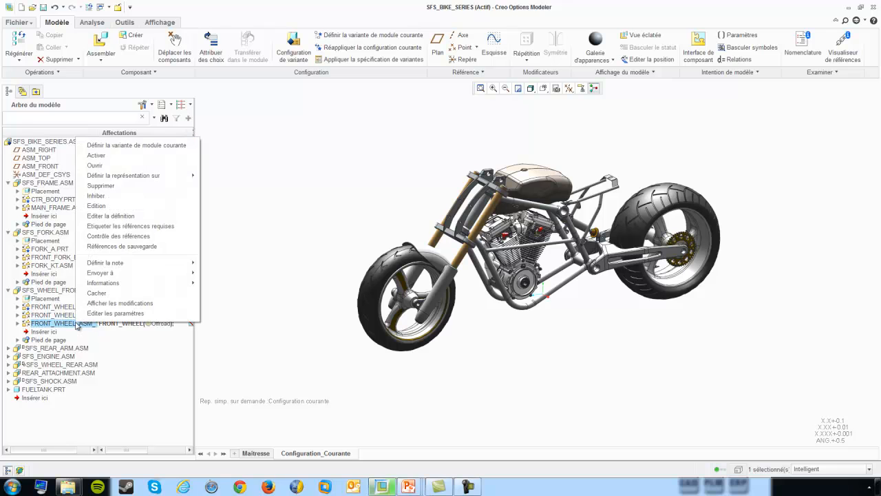
click(142, 146)
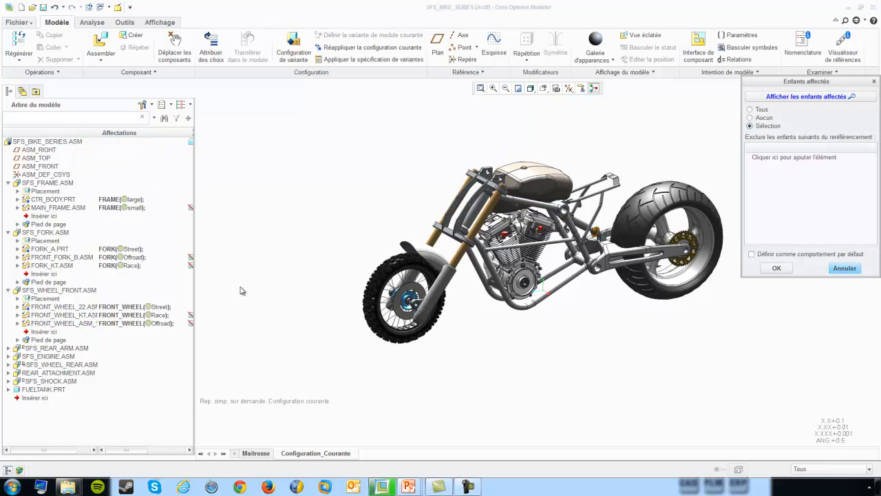
click(788, 270)
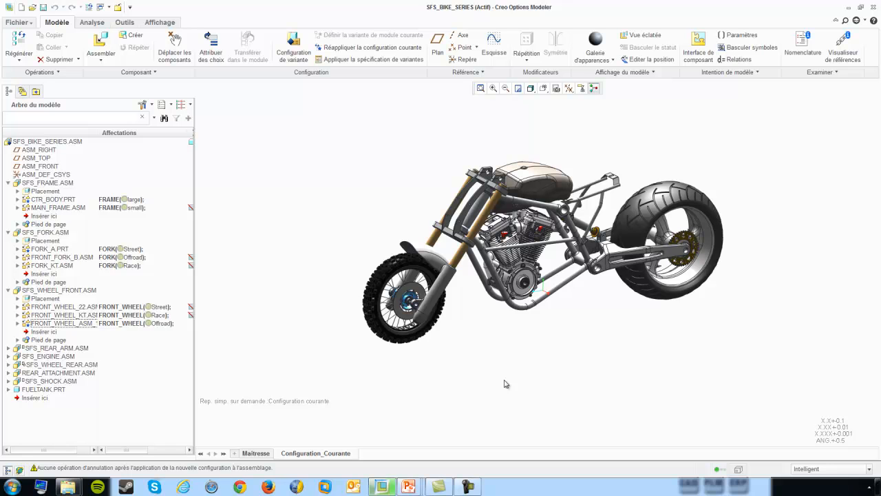
Open the variant configuration of SFS_BIKE_SERIES.ASM in a maximized window and enlarge the model preview, showing the bike from the side
click(293, 55)
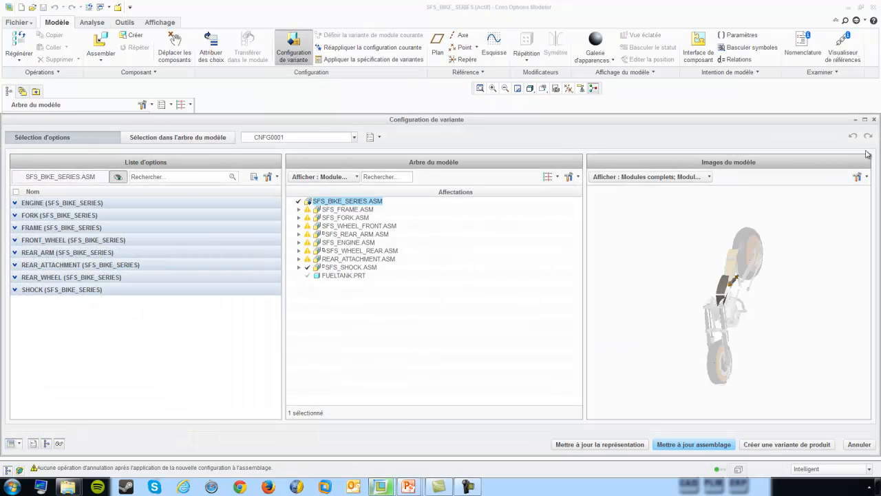
click(866, 120)
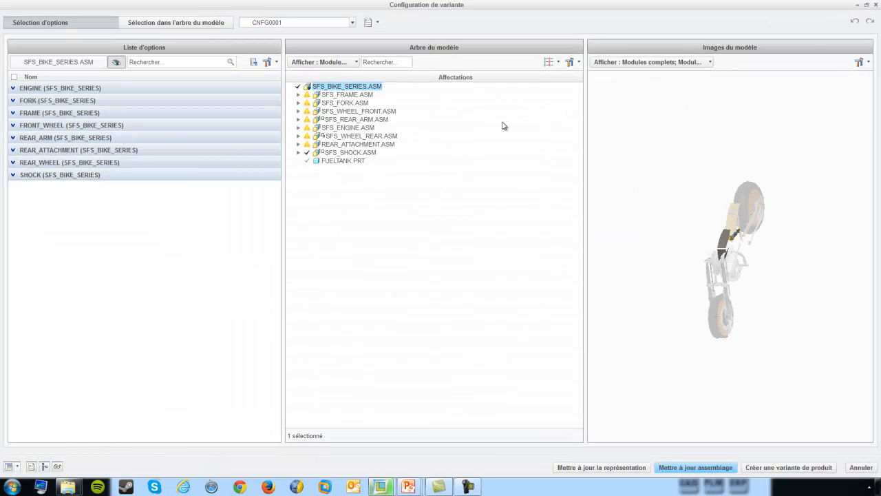
drag(283, 131, 148, 137)
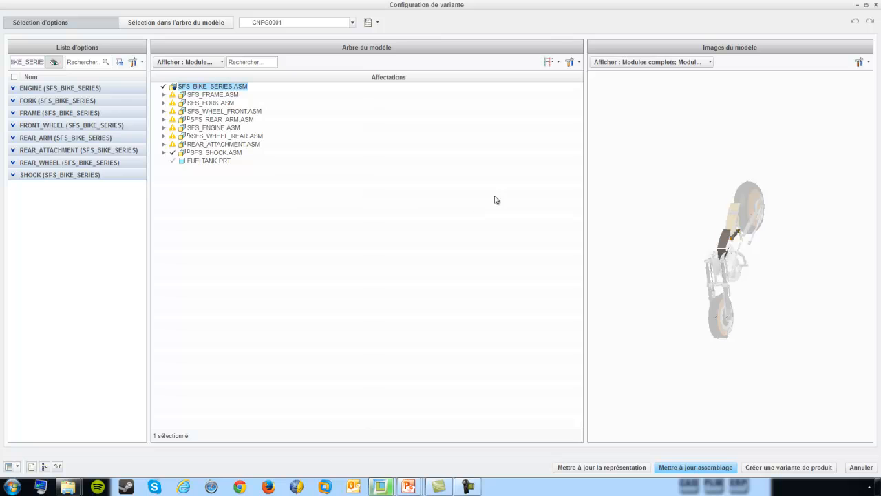
drag(586, 147, 274, 152)
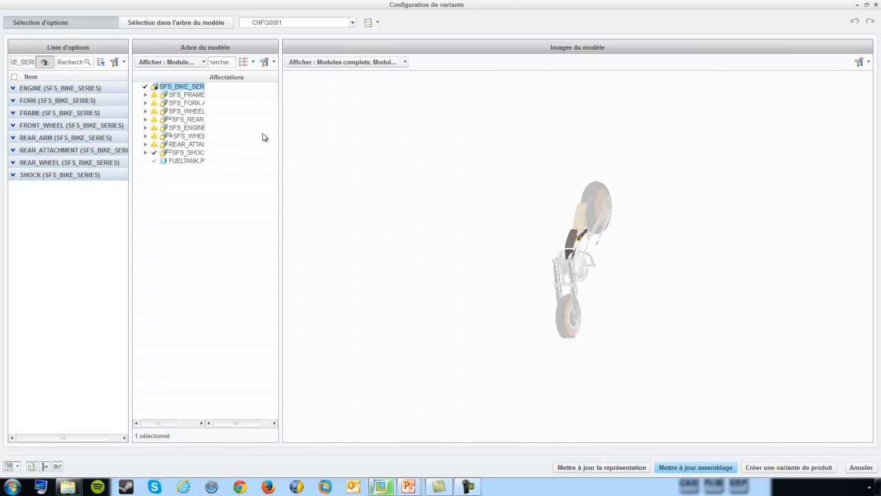
drag(204, 76, 256, 83)
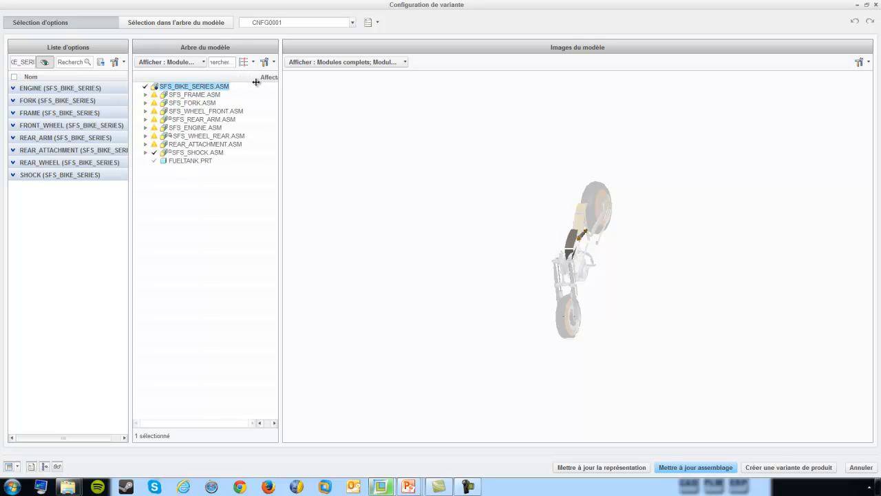
mouse_move(476, 281)
middle_down()
mouse_move(493, 230)
mouse_move(419, 238)
middle_up()
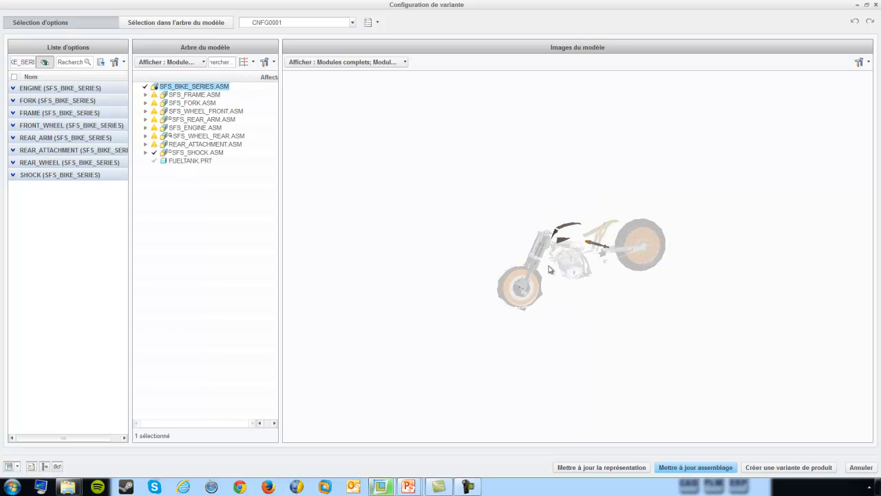
scroll(604, 266, up, 3)
middle_drag(605, 272, 623, 266)
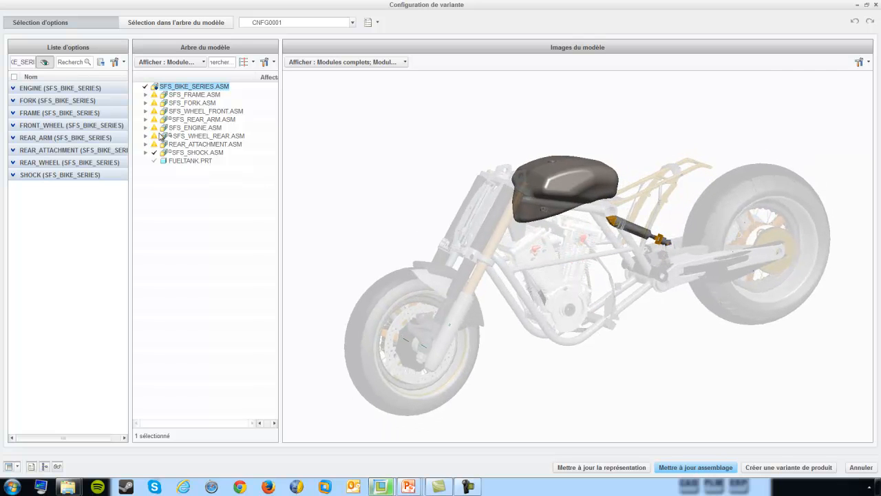
Expand all options and choose ENGINE 125cc, FORK Offroad, FRAME small and FRONT_WHEEL Offroad
click(116, 62)
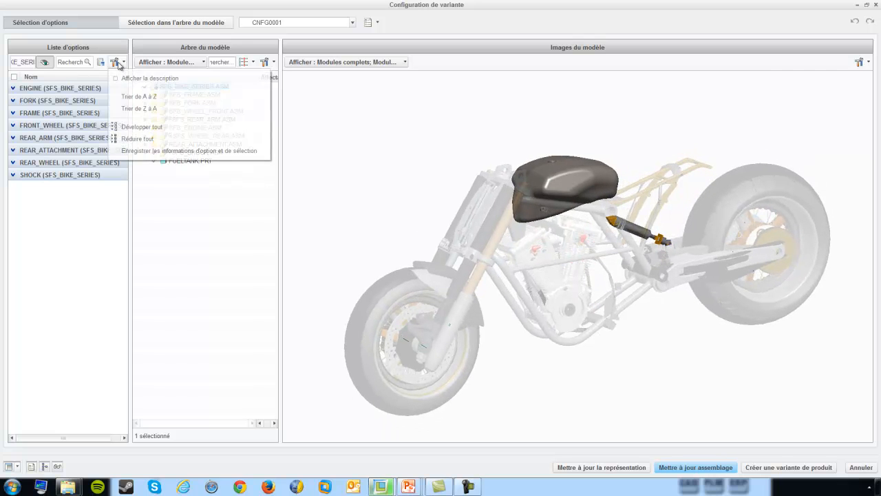
click(138, 126)
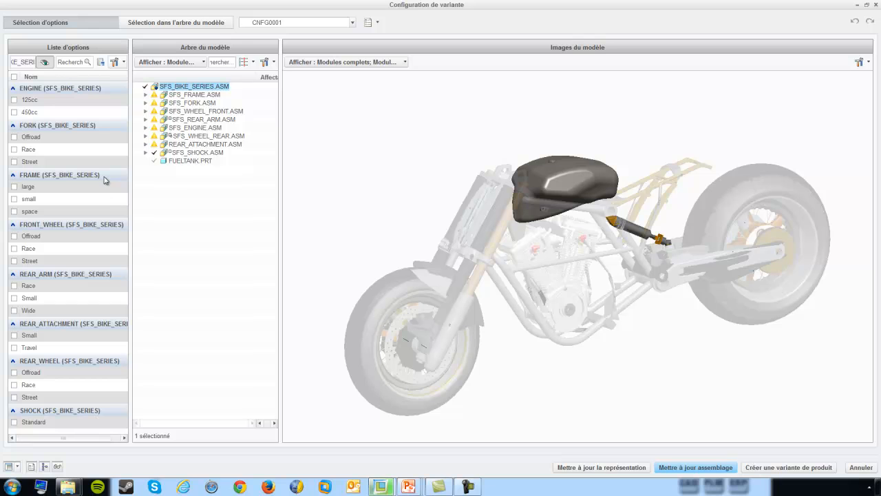
click(14, 101)
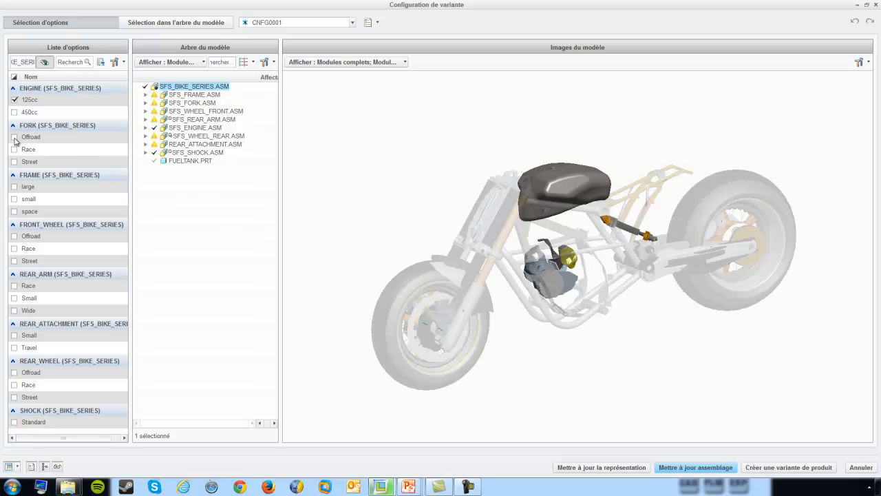
click(15, 137)
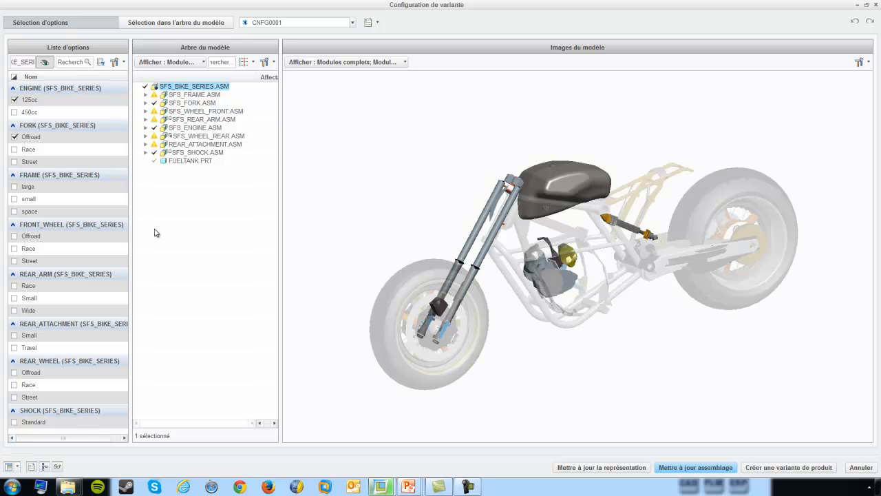
click(14, 199)
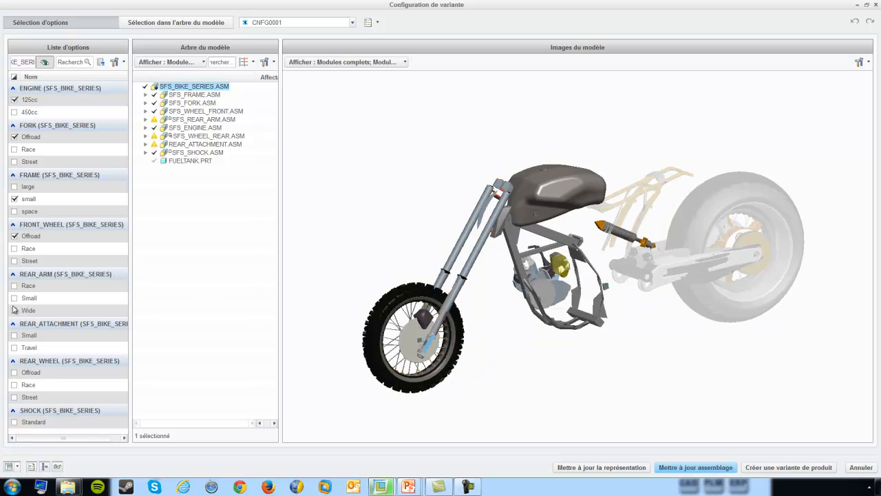
Choose REAR_ARM Small, REAR_ATTACHMENT Small, REAR_WHEEL Offroad and SHOCK Standard for the variant
click(15, 298)
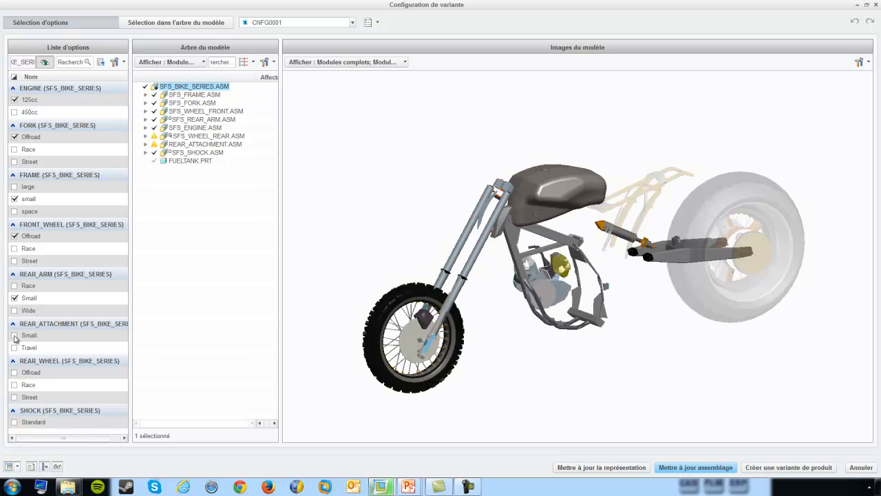
click(16, 336)
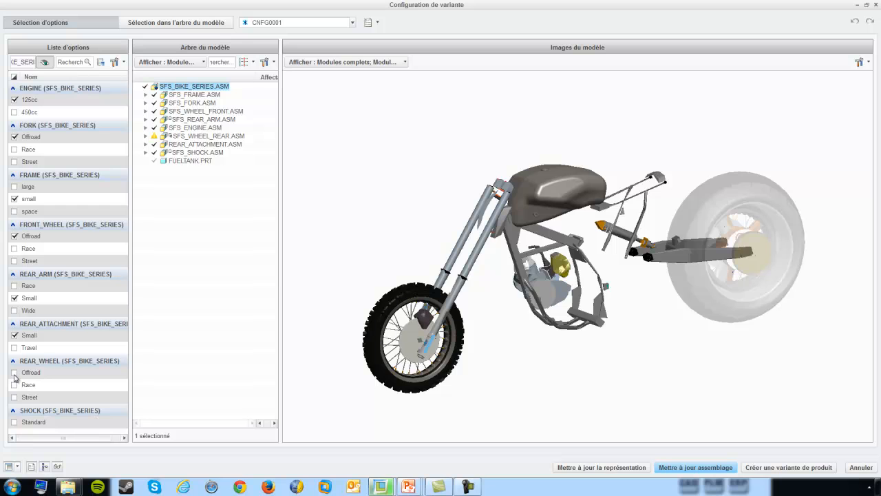
click(14, 372)
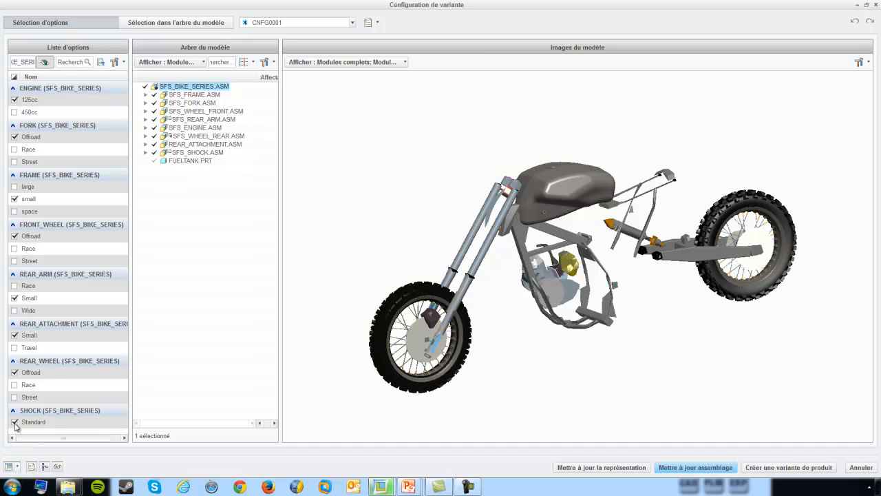
click(15, 422)
Save the variant specification in the assembly and rename it SFS_OFFROAD_BIKE
click(376, 23)
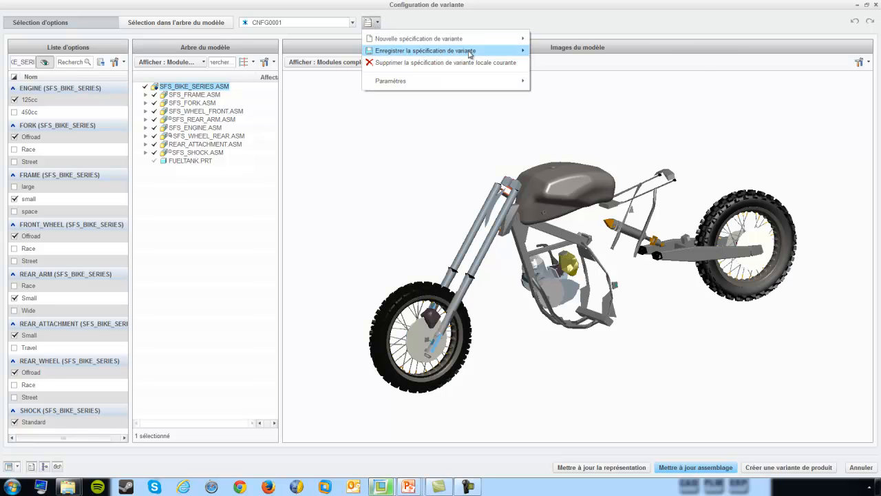
mouse_move(470, 55)
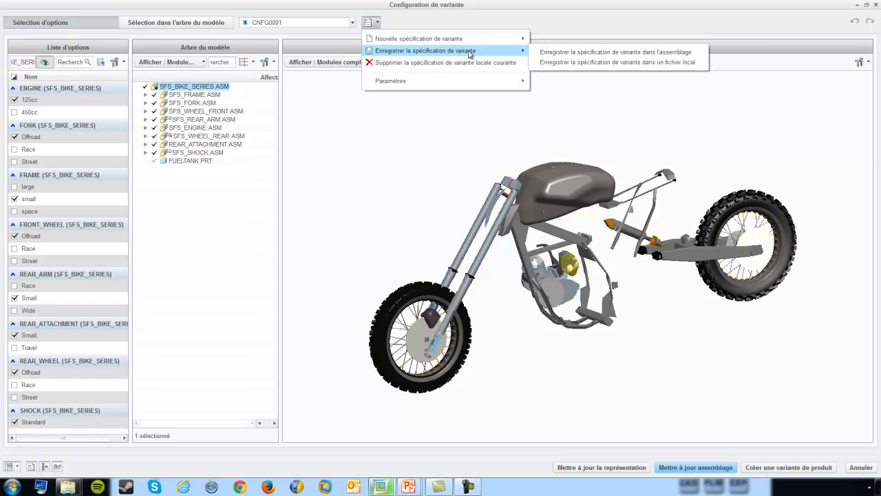
click(567, 53)
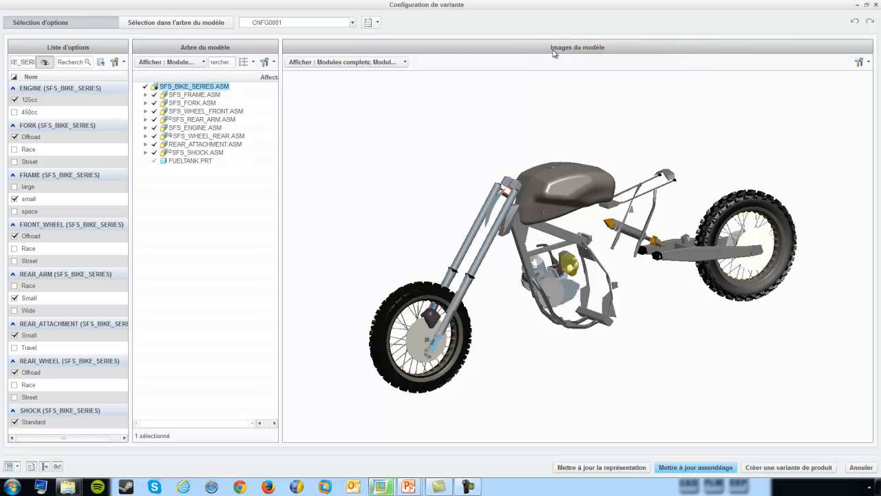
click(307, 20)
text(sfs_offroad_bike)
click(368, 22)
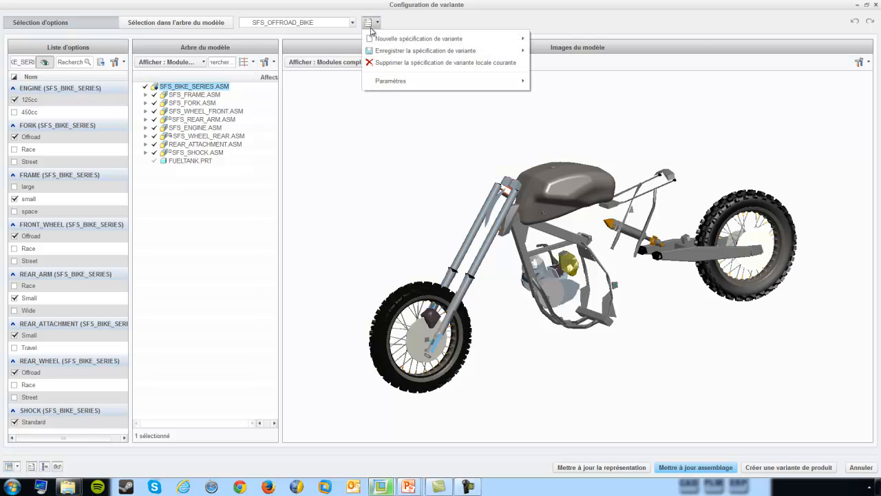
mouse_move(415, 53)
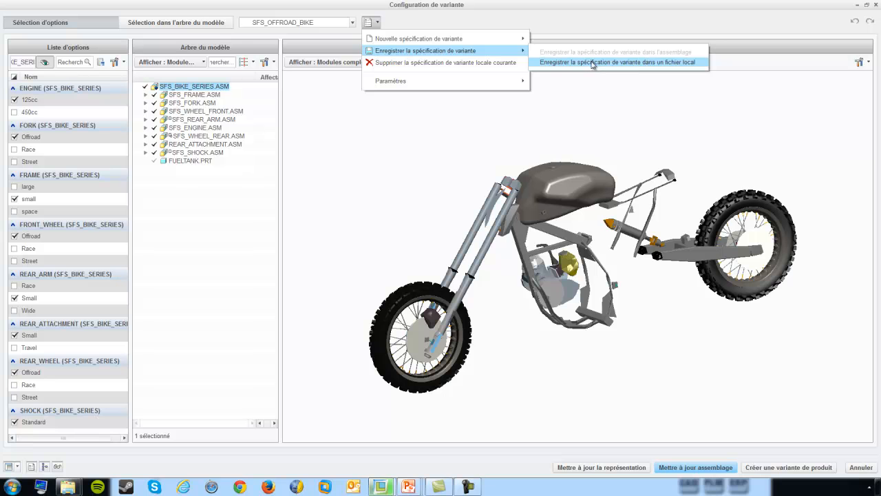
click(635, 102)
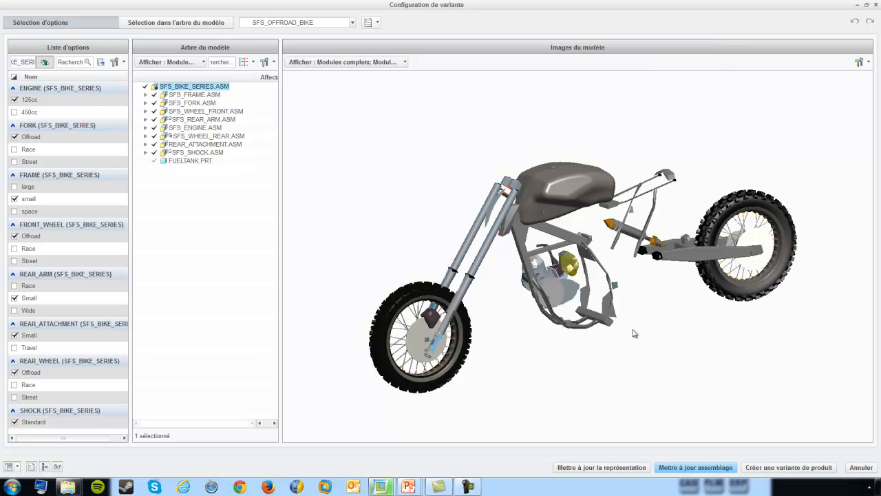
Update the assembly with the offroad variant, highlight the affected children and accept the Sélection setting
click(674, 468)
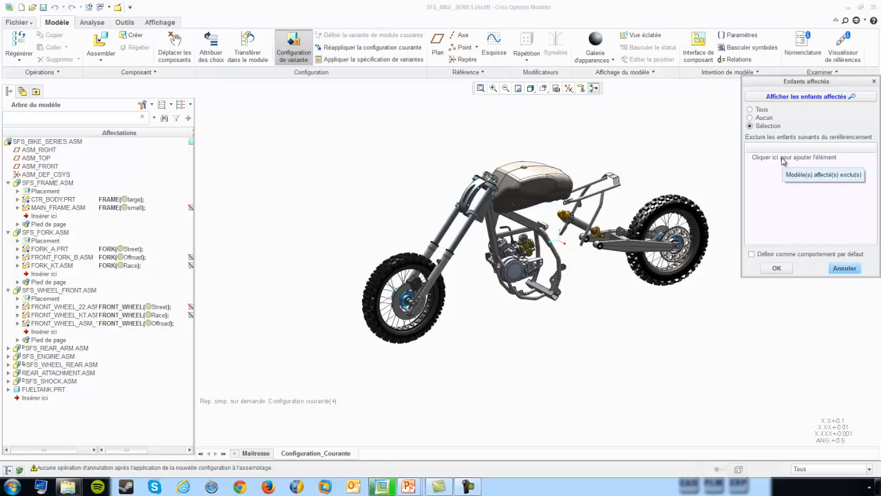
click(806, 97)
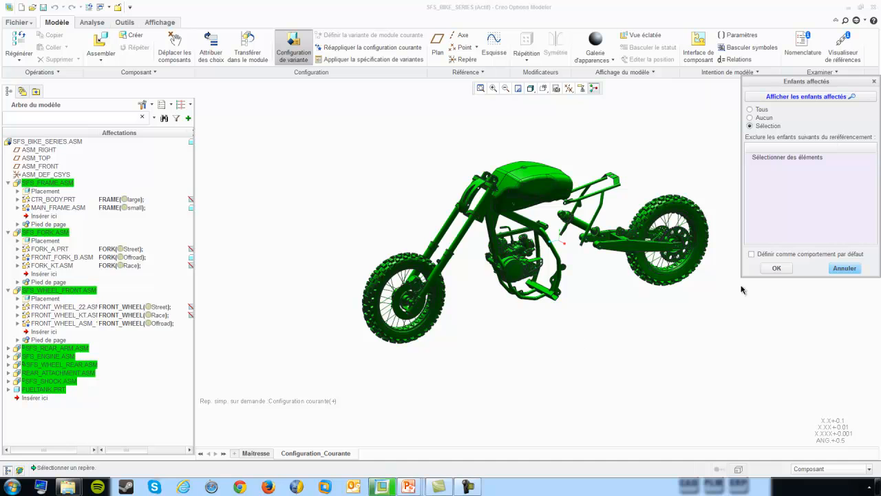
click(776, 268)
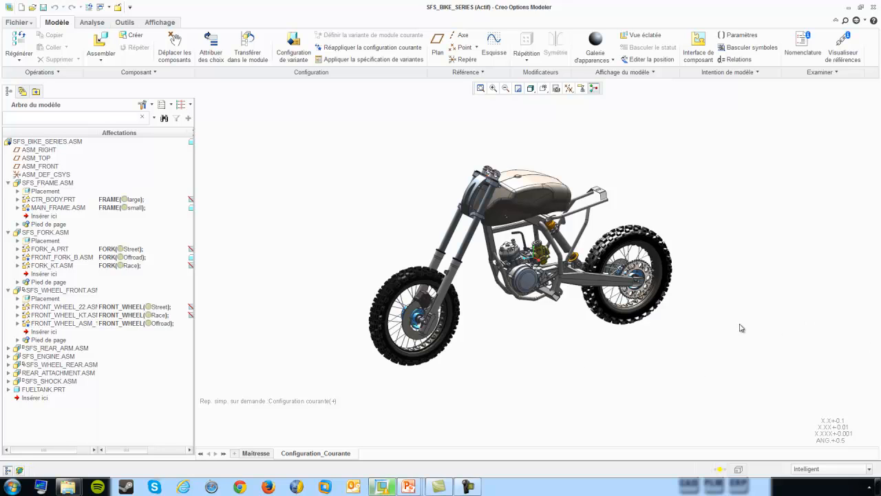
Swing the rear arm up and down with component dragging to test the suspension, and finish dragging
mouse_move(582, 342)
middle_down()
mouse_move(576, 319)
mouse_move(531, 331)
mouse_move(572, 328)
mouse_move(586, 338)
mouse_move(566, 344)
mouse_move(566, 327)
mouse_move(533, 329)
middle_up()
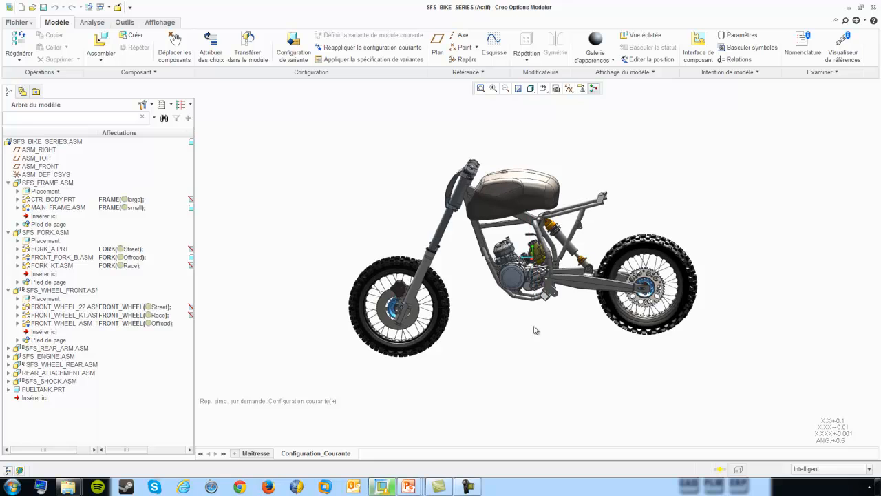
click(177, 52)
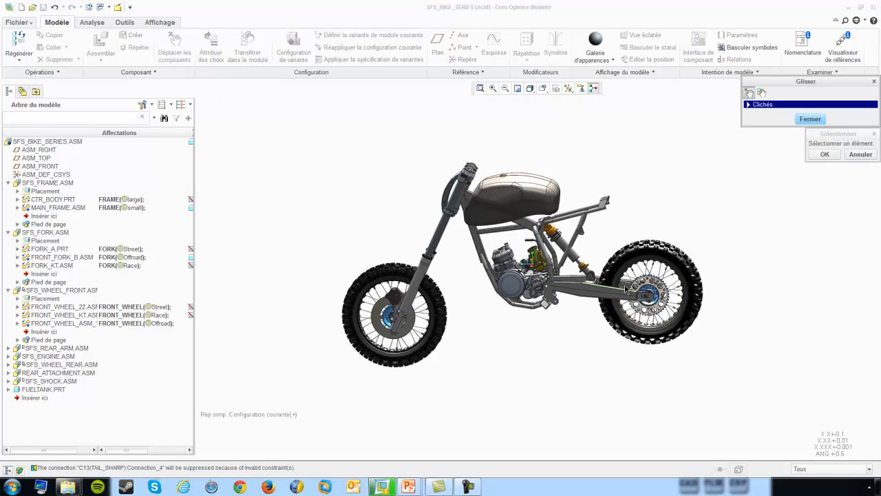
click(623, 293)
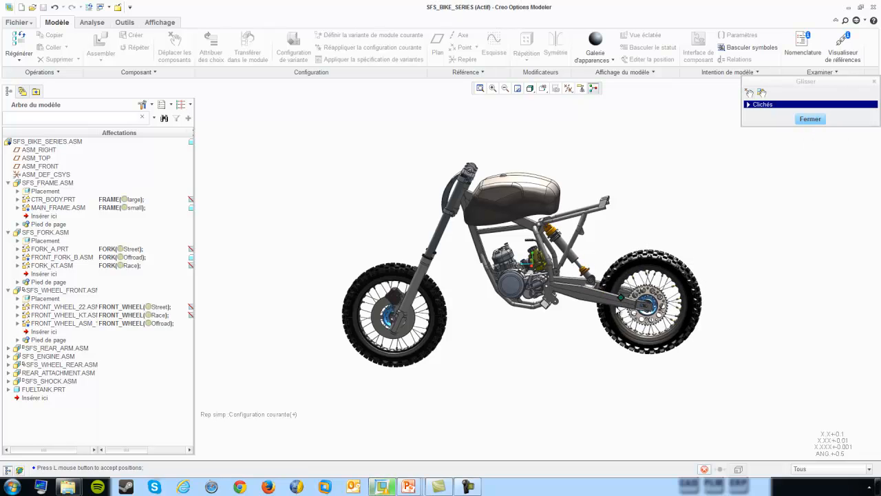
click(631, 265)
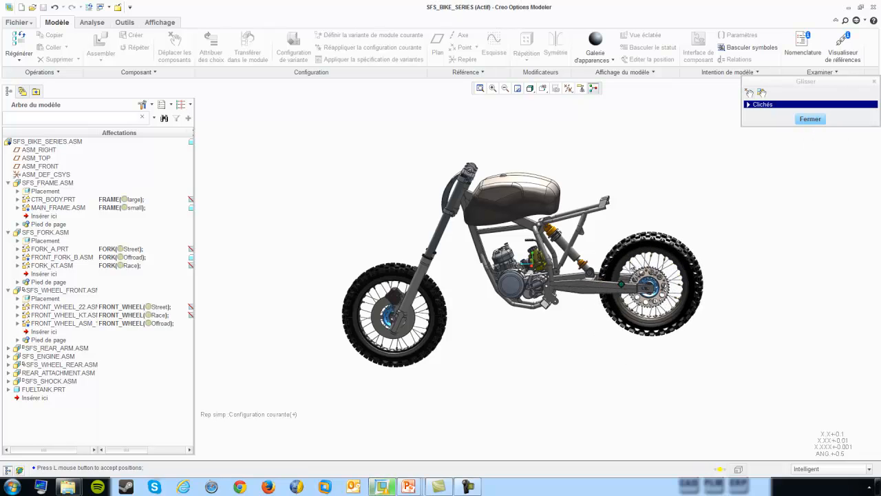
click(621, 286)
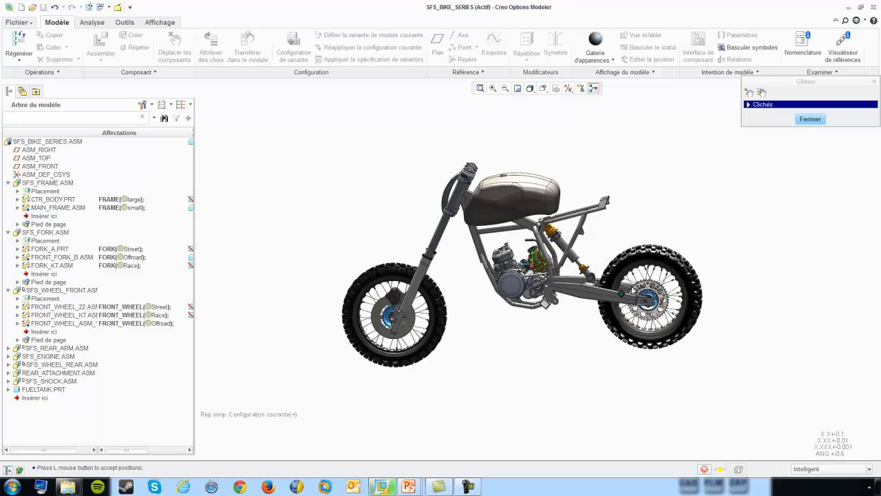
click(811, 119)
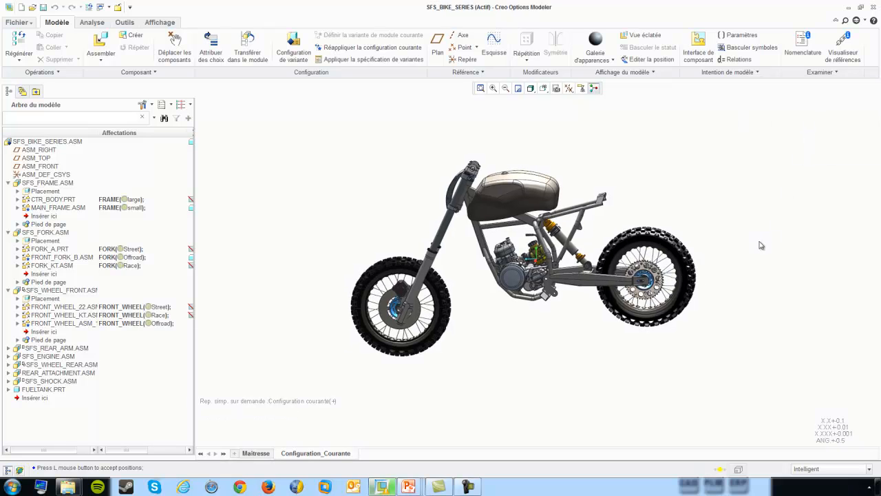
Open the variant configuration for the bike, widen the model image area, orient the bike preview and expand all options in the list
click(341, 453)
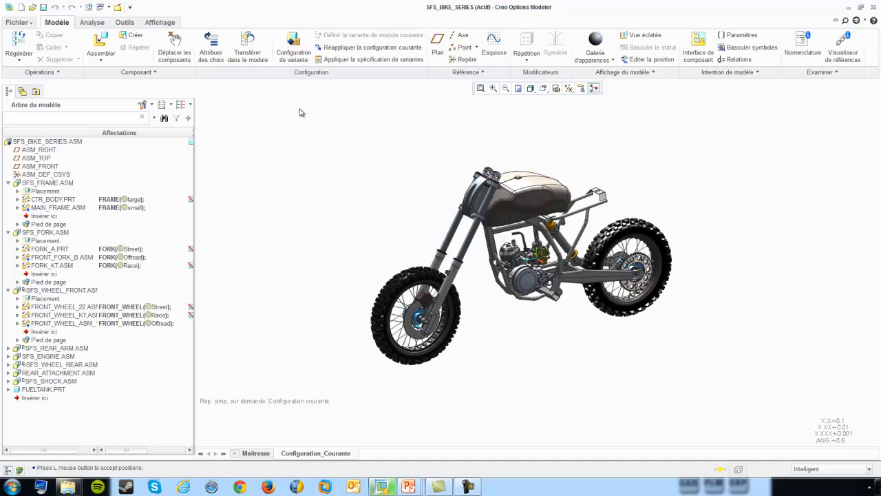
click(292, 60)
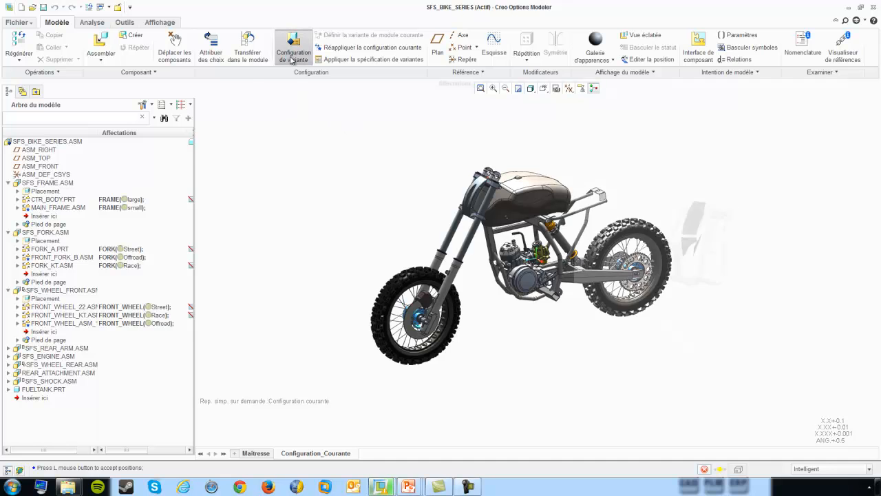
drag(282, 136, 172, 141)
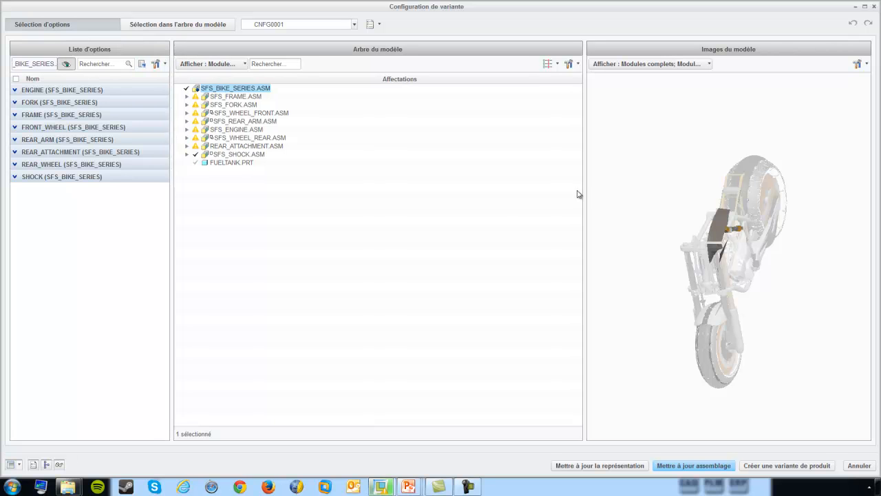
drag(585, 191, 294, 181)
middle_drag(375, 271, 570, 264)
scroll(571, 265, up, 3)
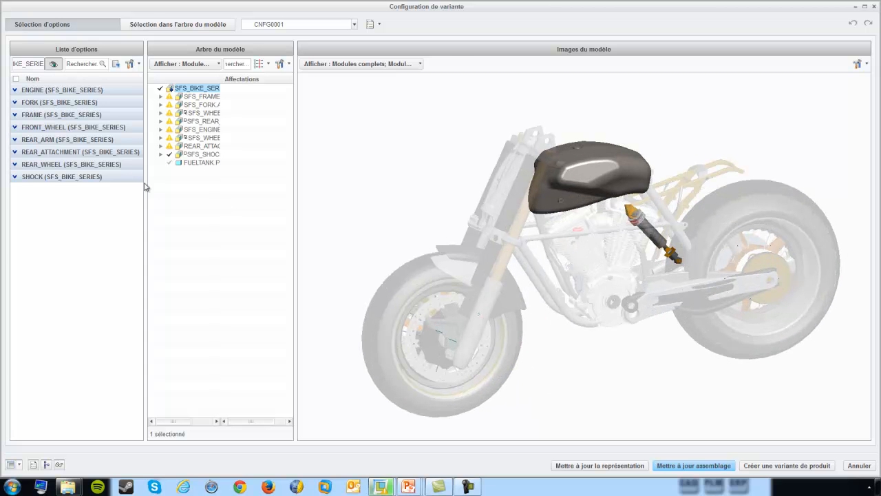
click(130, 64)
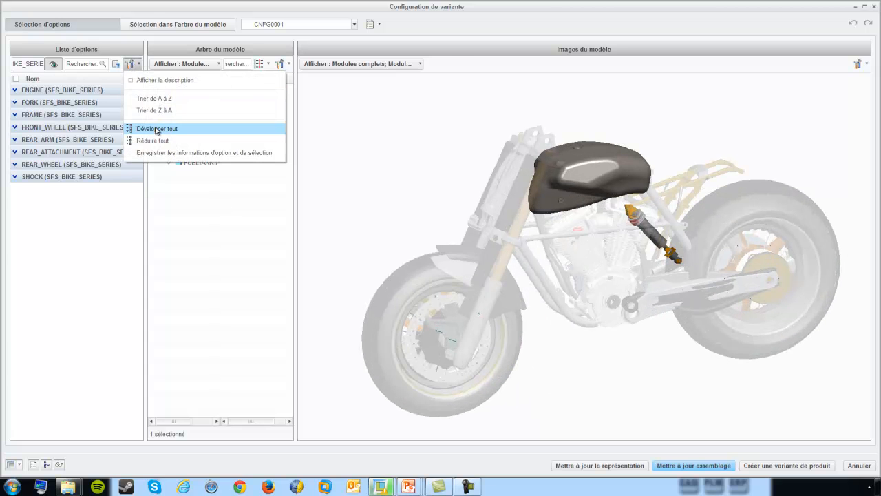
click(153, 128)
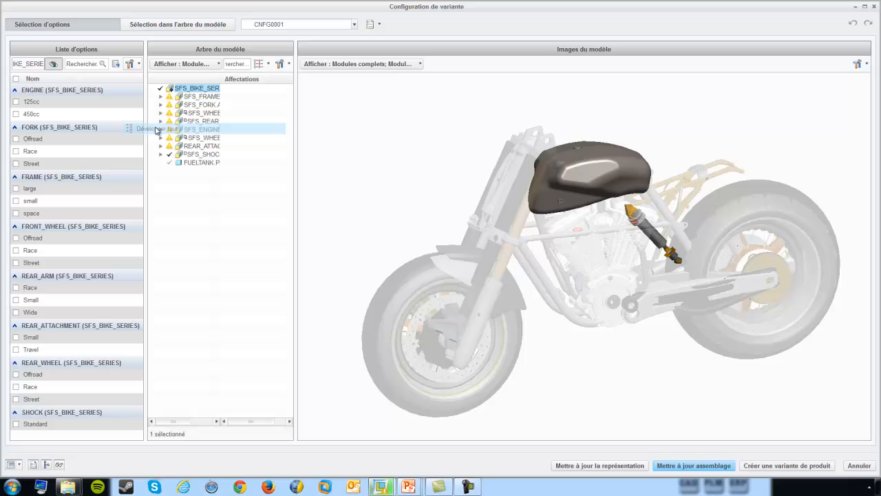
Choose ENGINE 450cc, FORK Street, FRAME large, FRONT_WHEEL Street, REAR_ARM Wide, REAR_ATTACHMENT Travel, REAR_WHEEL Street and SHOCK Standard for the variant
click(16, 115)
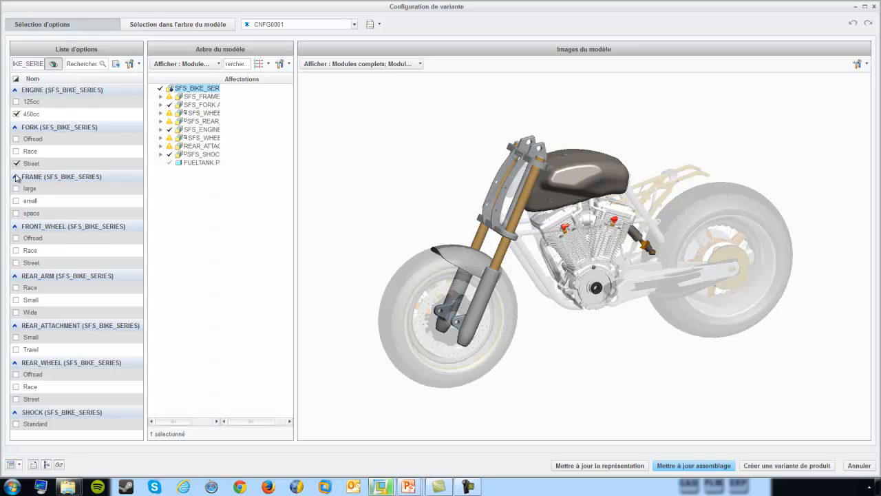
click(17, 189)
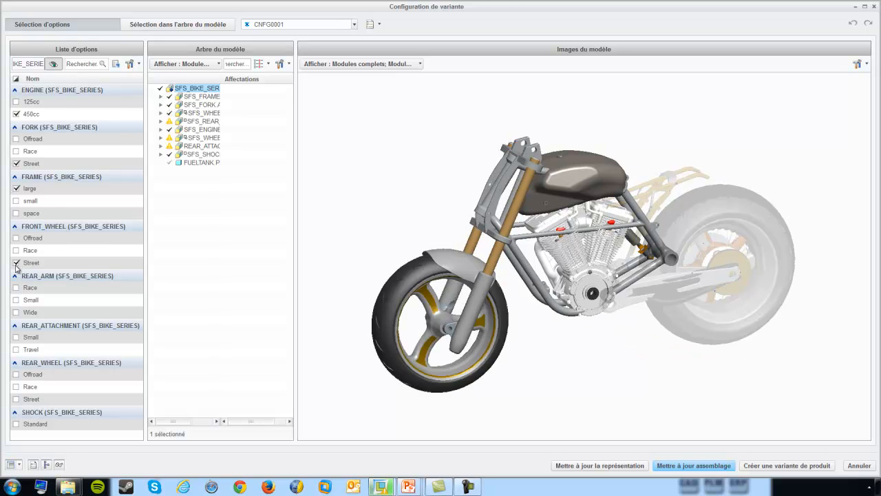
click(16, 313)
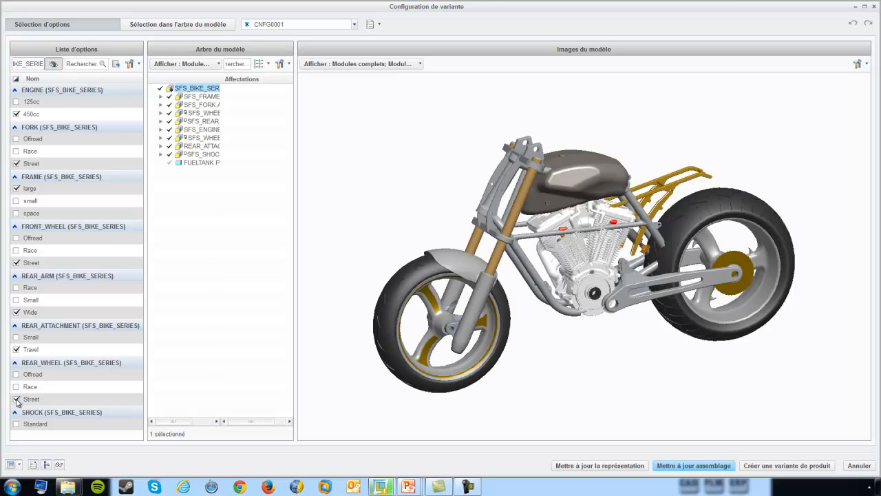
click(16, 424)
Save the variant specification in the assembly and rename it SFS_STREETFIGHTER
click(372, 24)
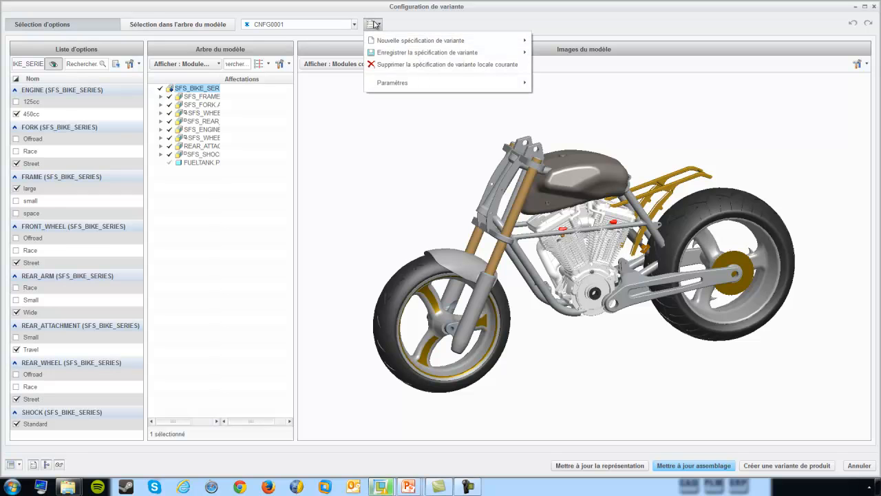
mouse_move(422, 57)
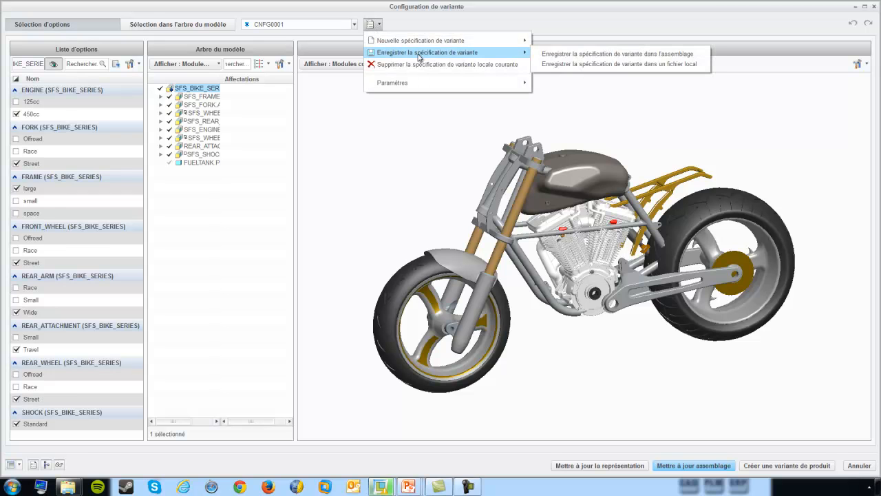
click(593, 57)
click(332, 24)
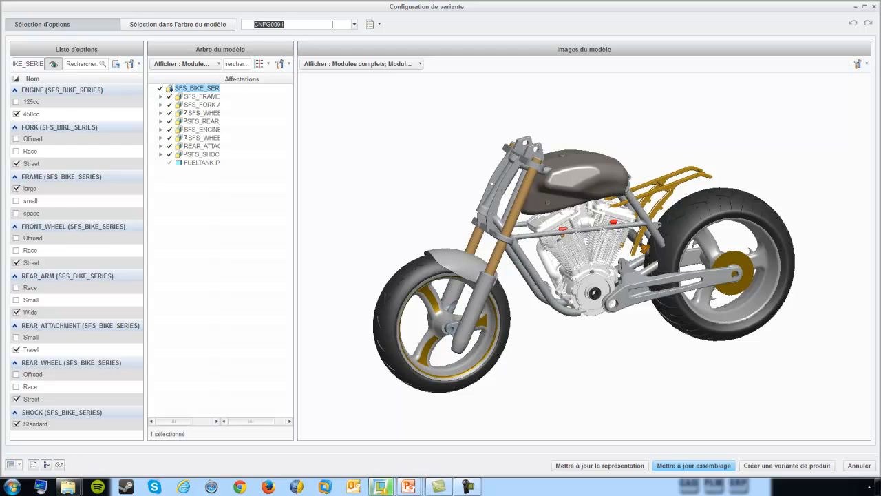
text(sfs_streetfighter)
click(380, 22)
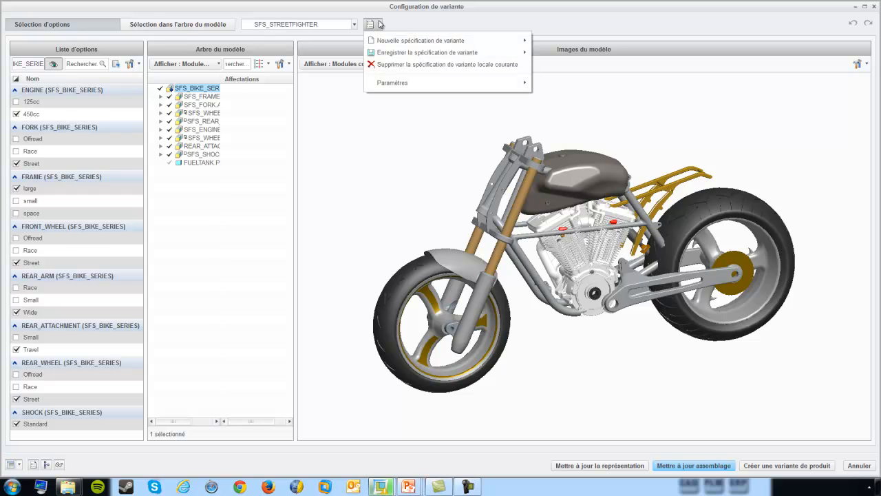
mouse_move(410, 53)
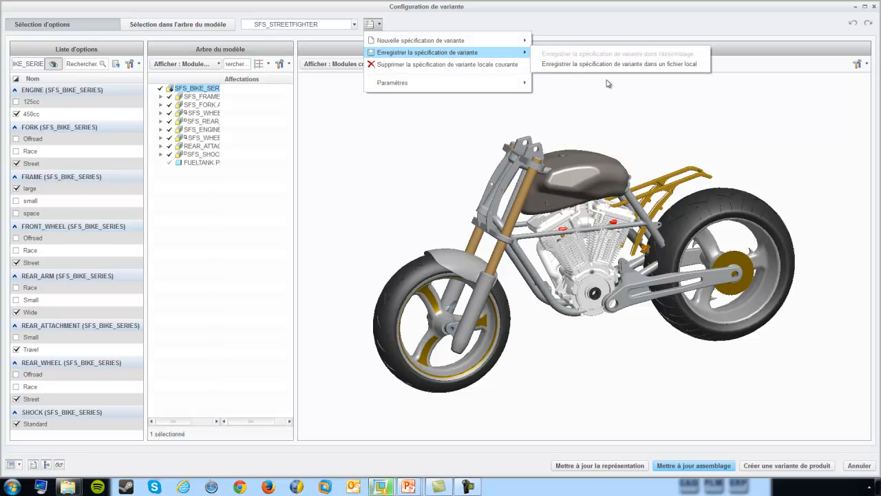
click(588, 107)
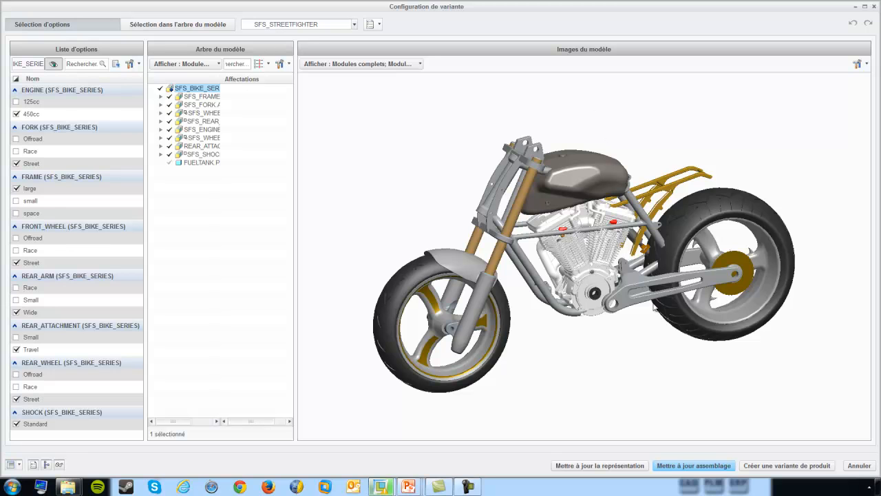
Update the assembly with the streetfighter variant and accept the Sélection setting for the affected children
click(687, 466)
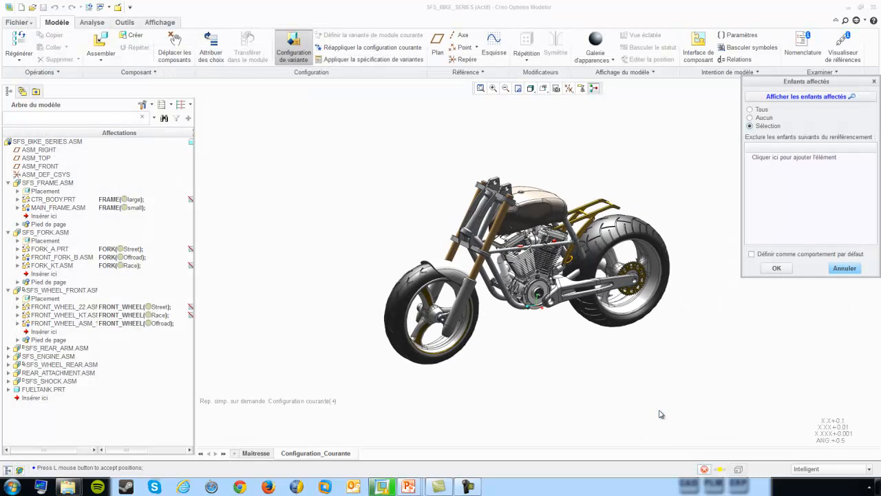
click(776, 268)
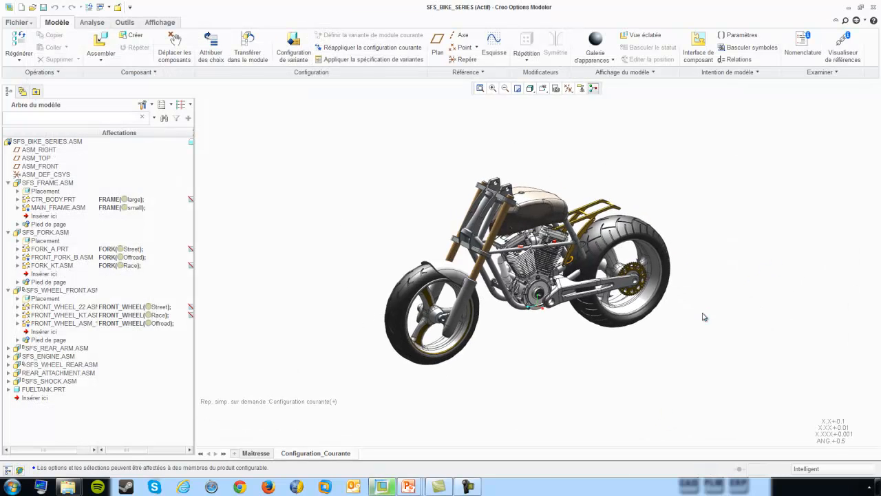
mouse_move(614, 336)
middle_down()
mouse_move(607, 308)
mouse_move(564, 309)
mouse_move(560, 302)
mouse_move(602, 314)
mouse_move(571, 321)
mouse_move(586, 328)
middle_up()
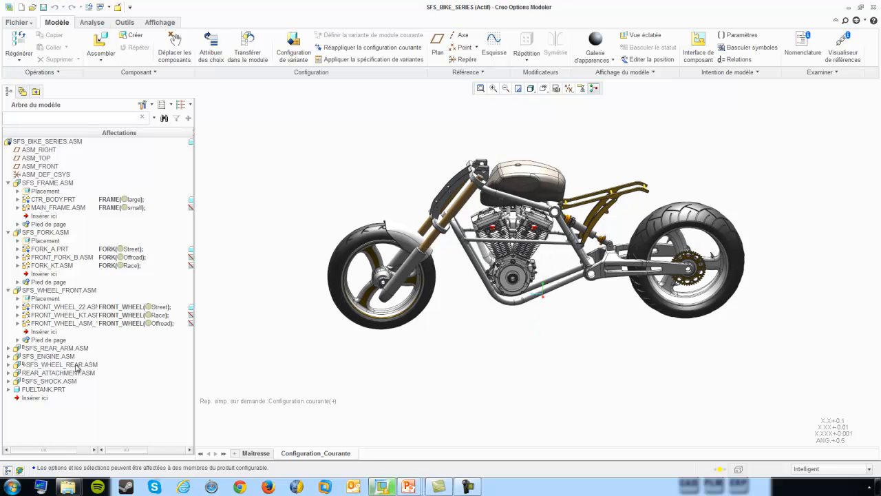
Review the placement constraints in the definition of REAR_ATTACHMENT.ASM, close the definition and return to the current configuration
right_click(56, 373)
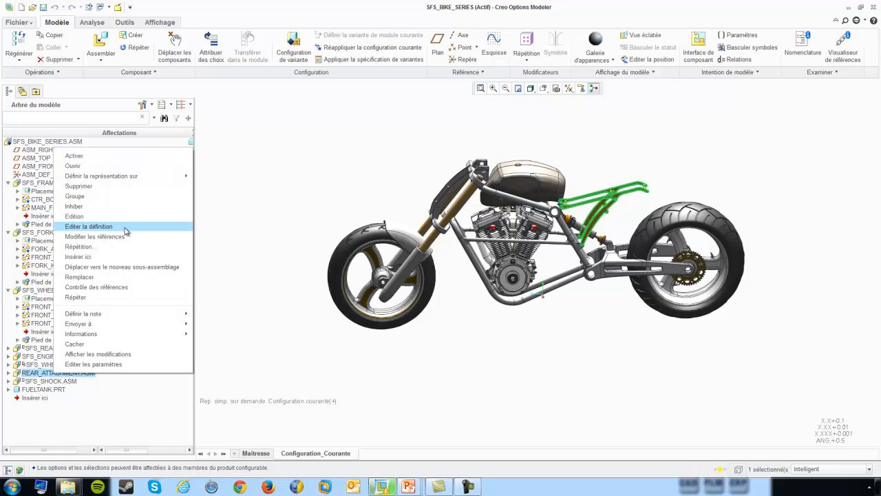
click(89, 227)
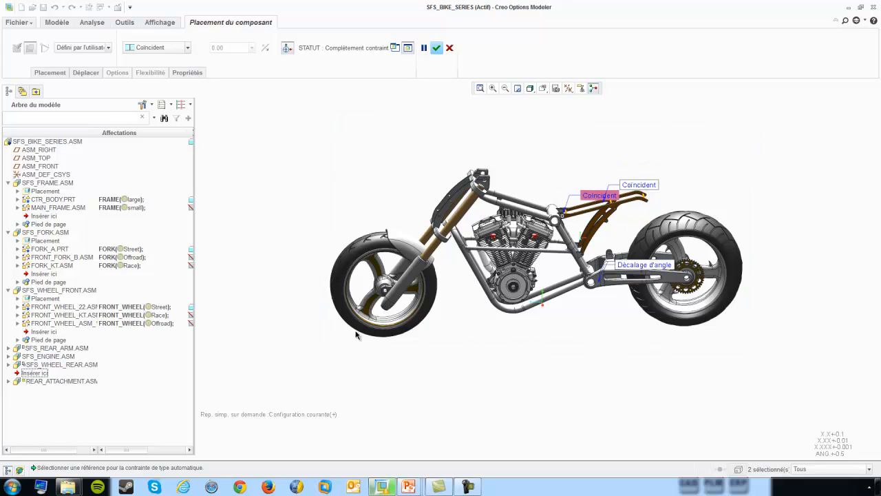
click(437, 47)
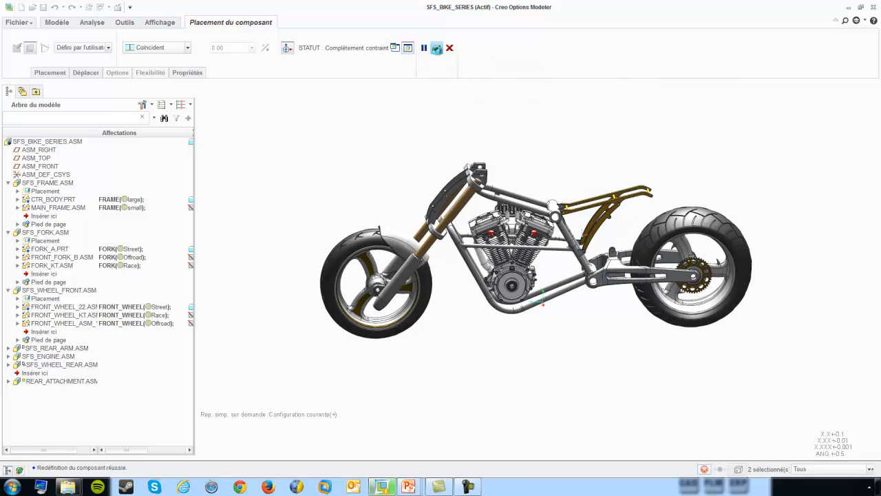
click(311, 451)
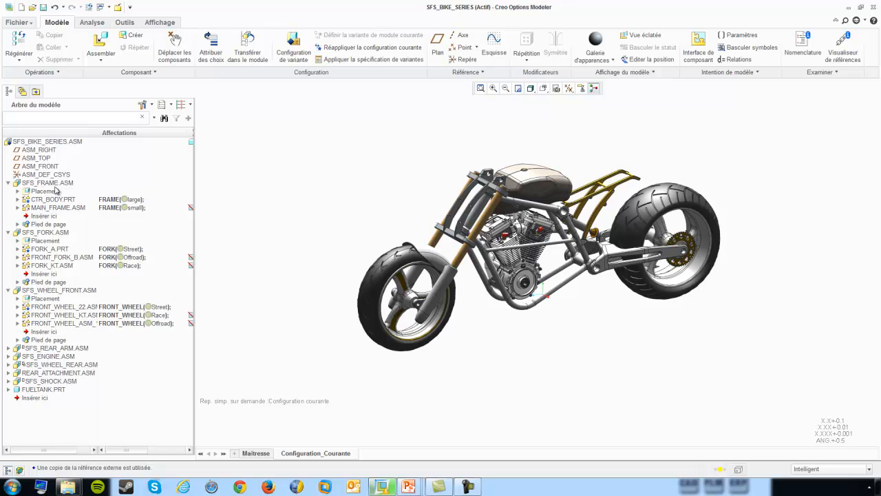
Open SFS_FRAME.ASM in its master representation and orient it with a saved view
right_click(45, 183)
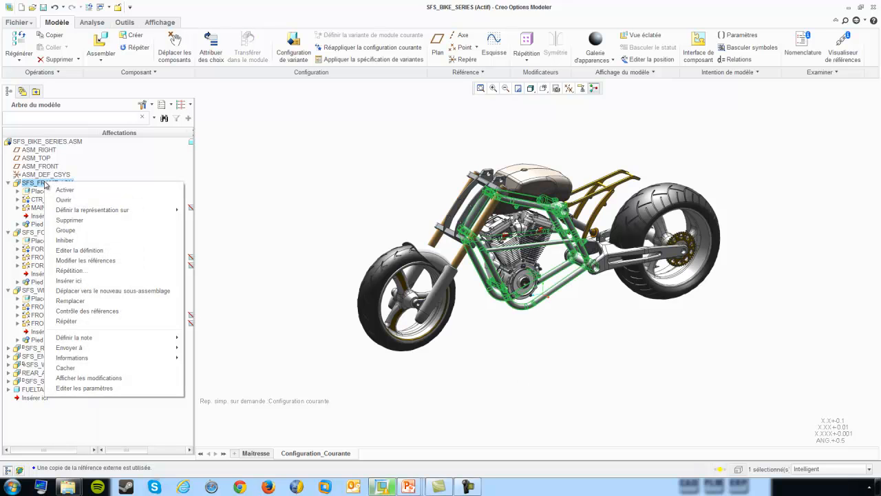
click(63, 199)
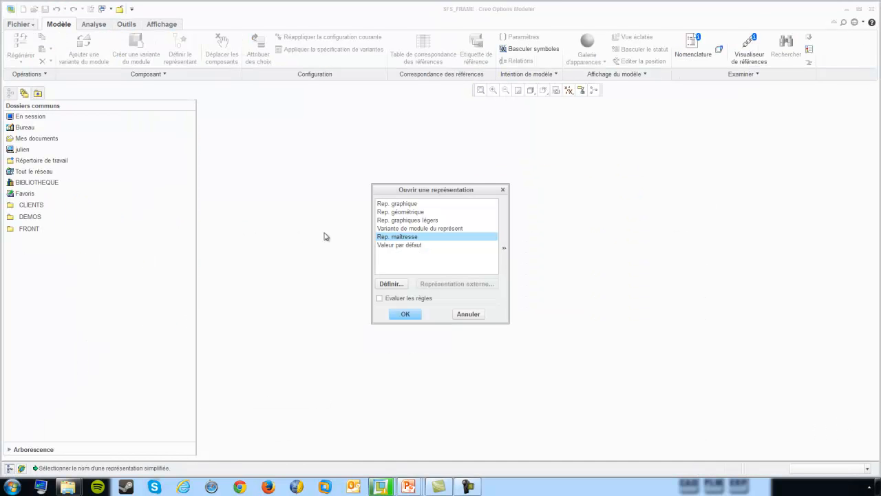
click(405, 314)
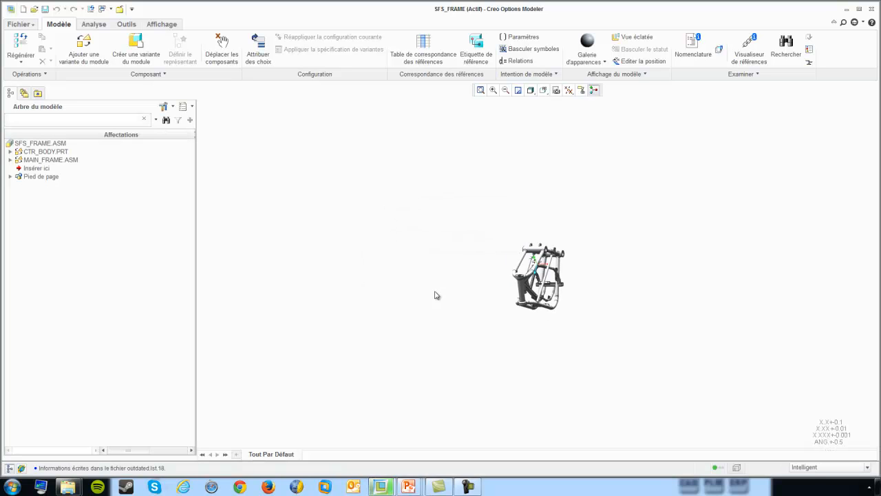
click(546, 92)
click(553, 113)
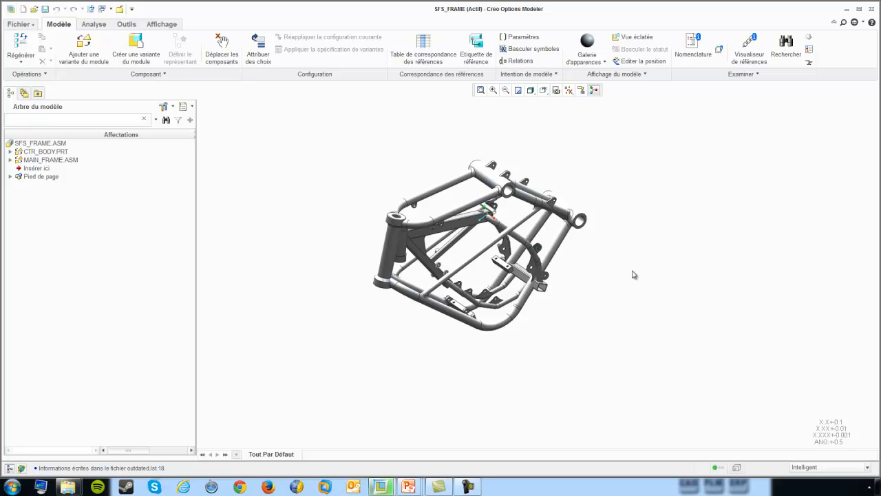
Add space_frame.prt from the DATA folder to the frame module as a new module variant
click(82, 50)
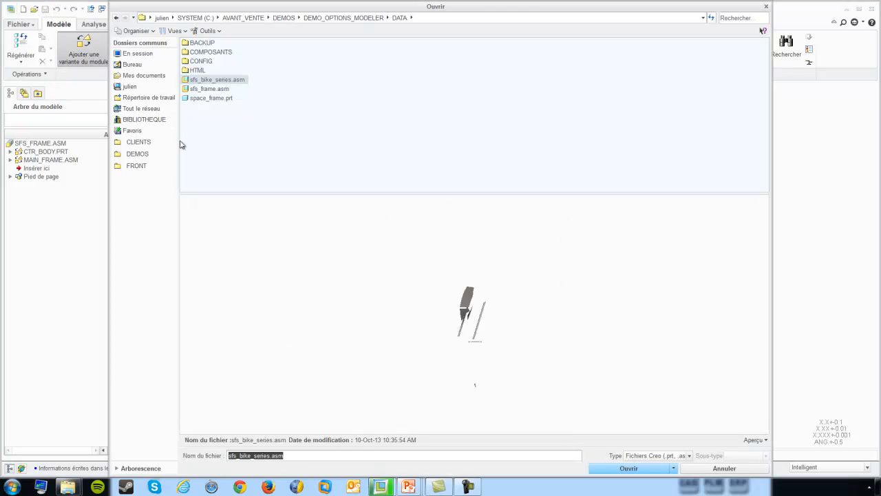
click(219, 98)
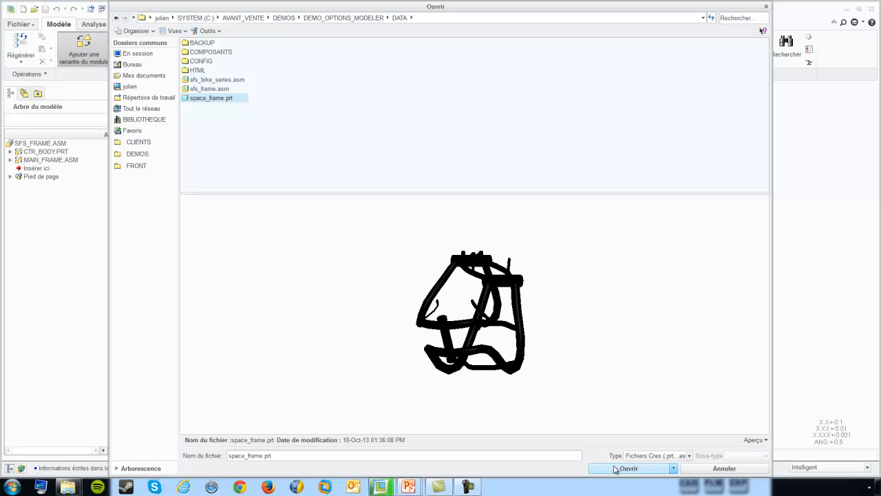
mouse_move(580, 347)
middle_down()
mouse_move(455, 358)
mouse_move(364, 383)
mouse_move(487, 361)
mouse_move(574, 421)
middle_up()
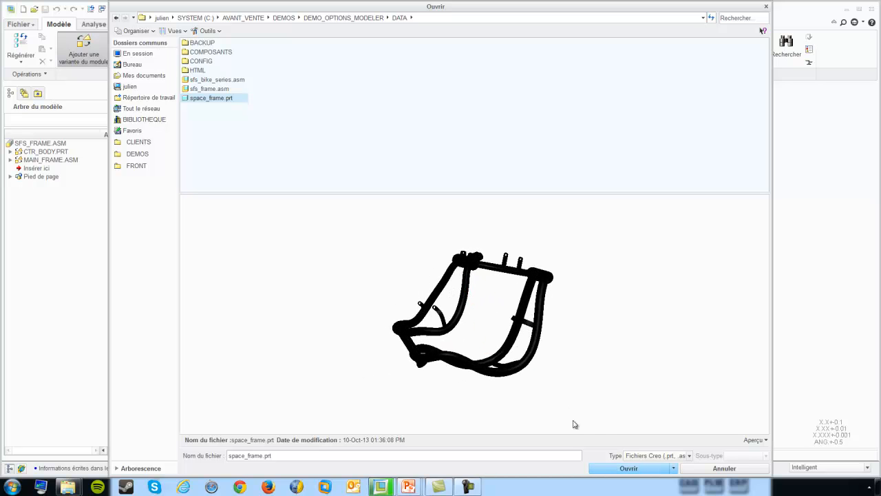
click(612, 469)
middle_drag(594, 315, 588, 296)
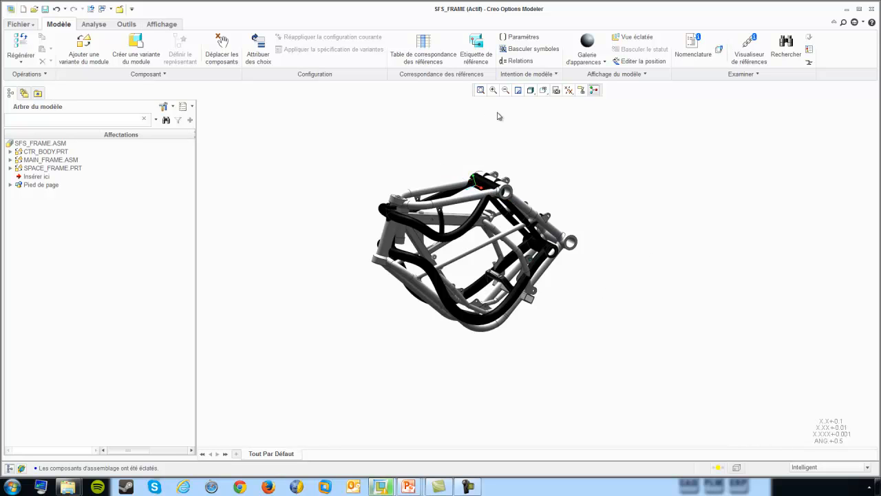
Open the reference correspondence table and set SPACE_FRAME.PRT as the component to pair with CTR_BODY.PRT as the active component
click(424, 60)
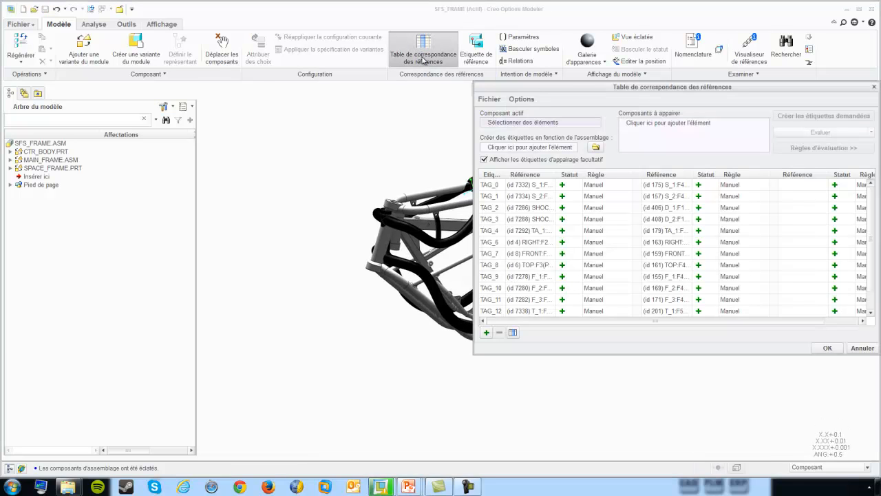
drag(582, 89, 327, 86)
drag(625, 350, 794, 433)
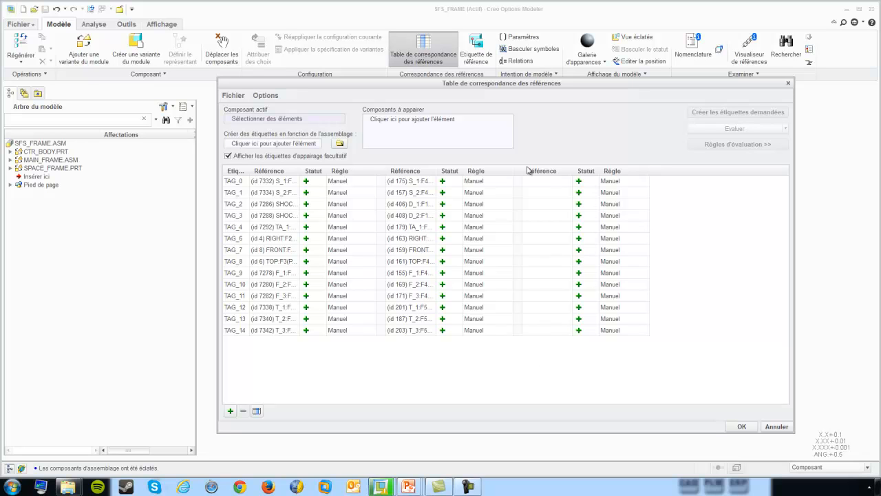
click(391, 121)
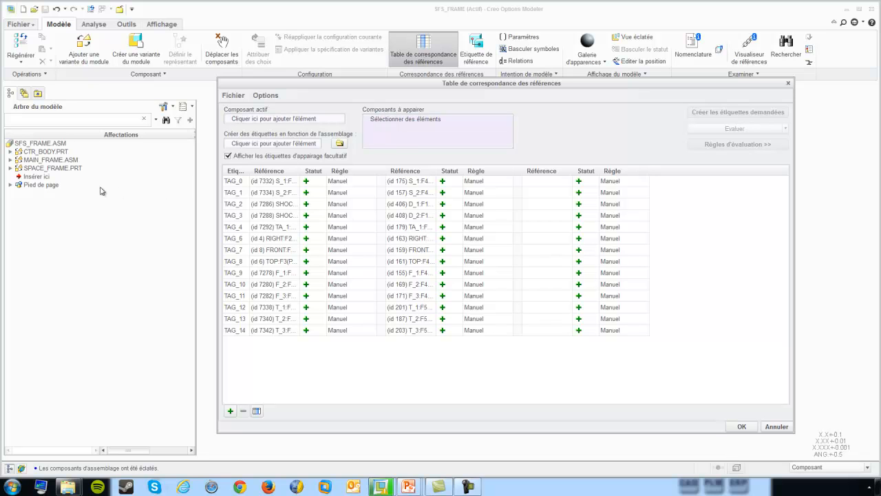
click(48, 169)
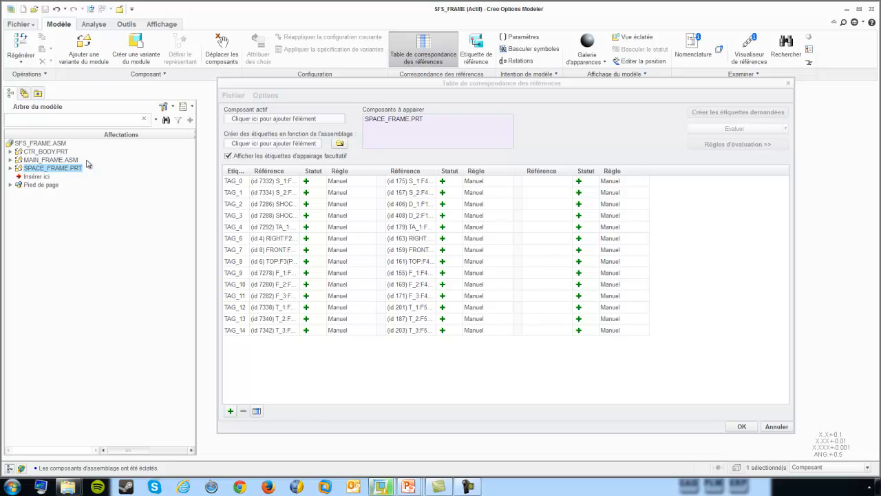
click(236, 120)
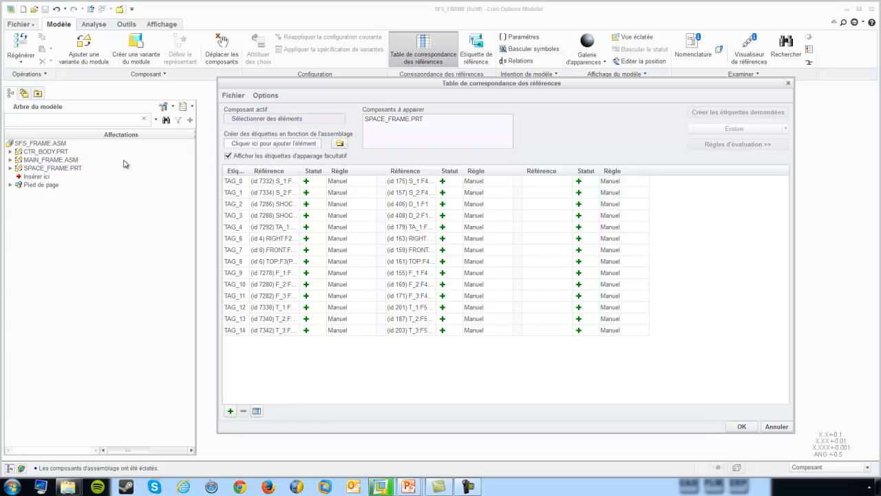
click(55, 152)
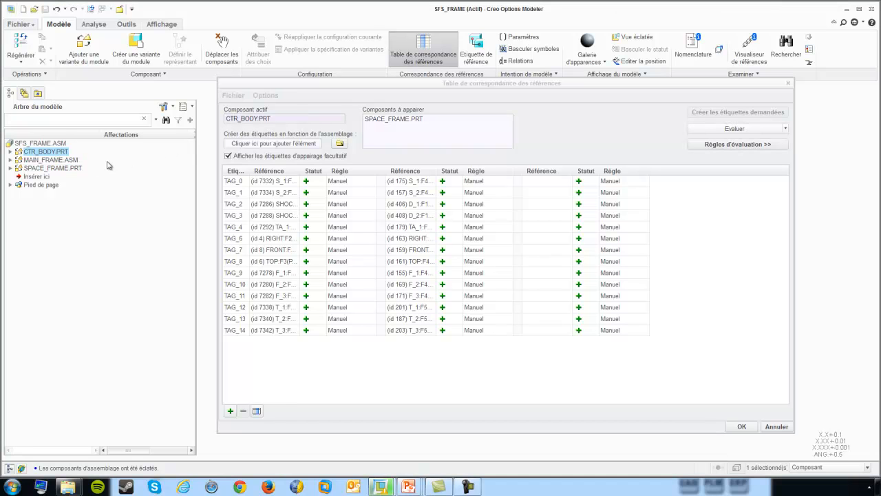
Review the evaluation rules, evaluate the reference tags for SPACE_FRAME.PRT, accept the table and return to SFS_BIKE_SERIES
click(701, 146)
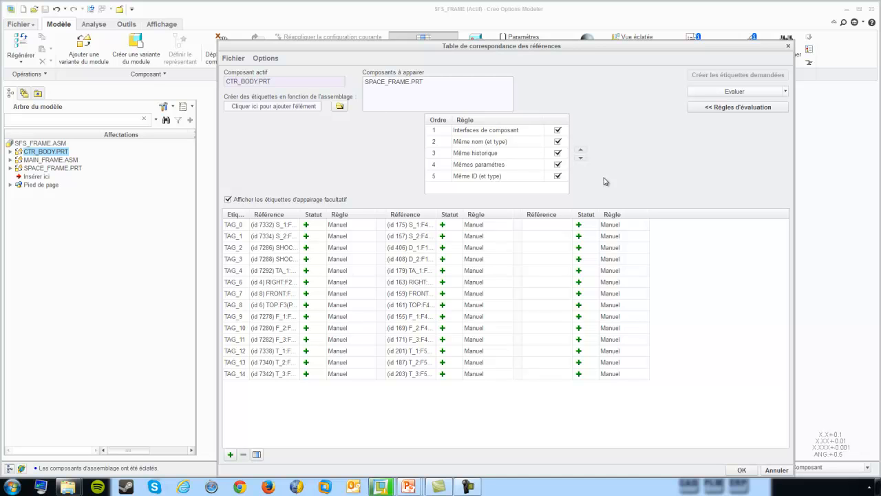
click(738, 107)
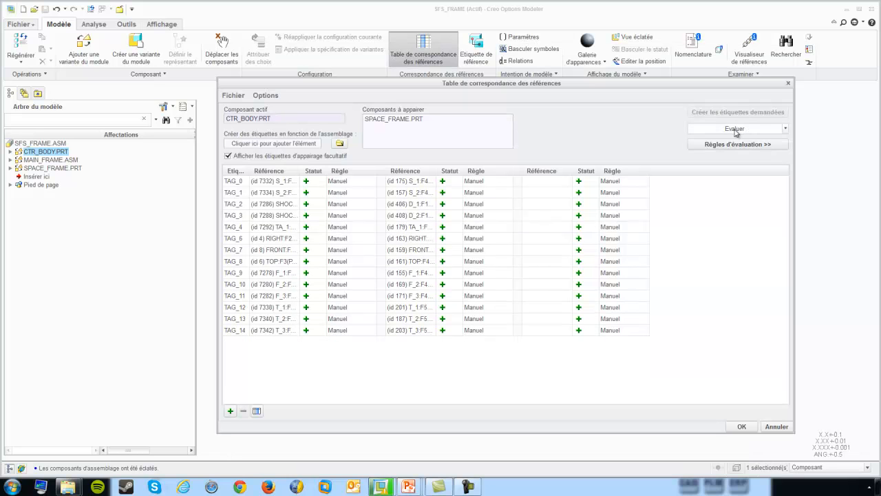
click(734, 130)
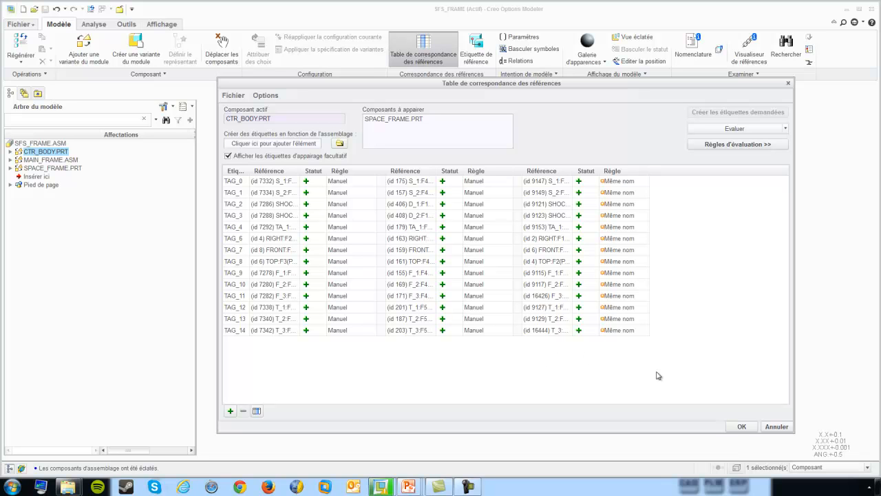
click(734, 426)
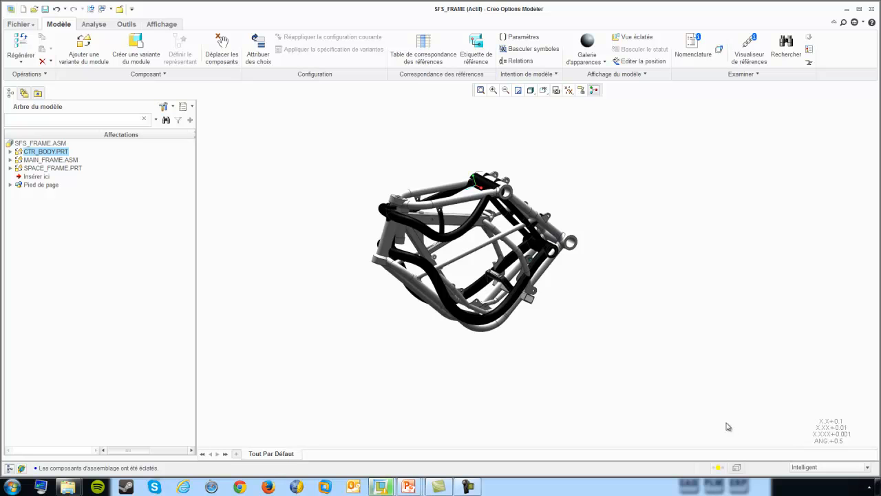
click(119, 9)
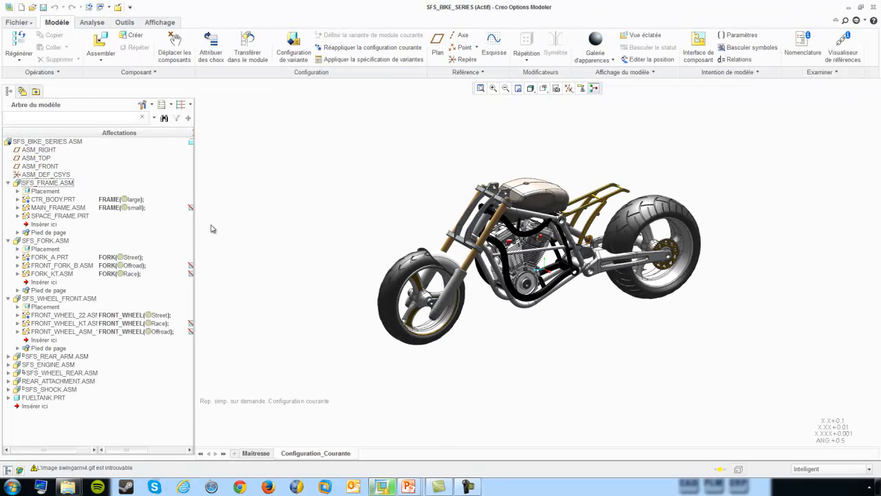
Assign the space choice of the FRAME option to SPACE_FRAME.PRT in the bike assembly
click(61, 216)
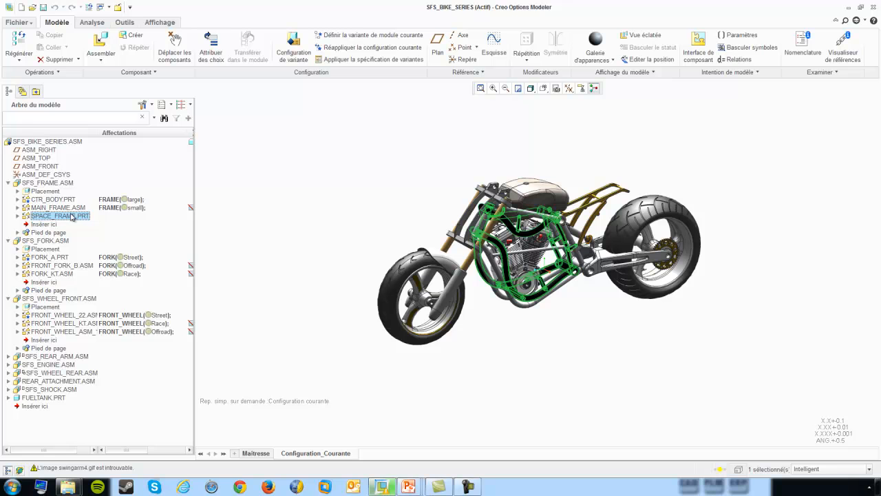
click(211, 54)
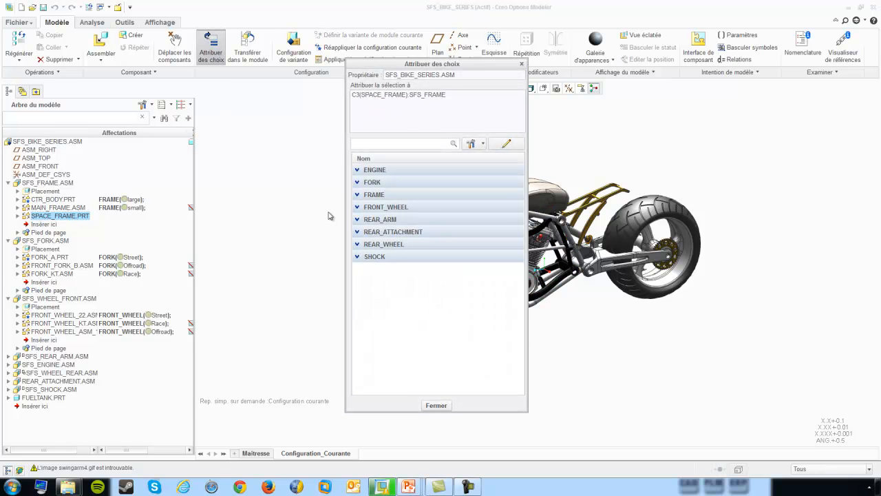
click(357, 195)
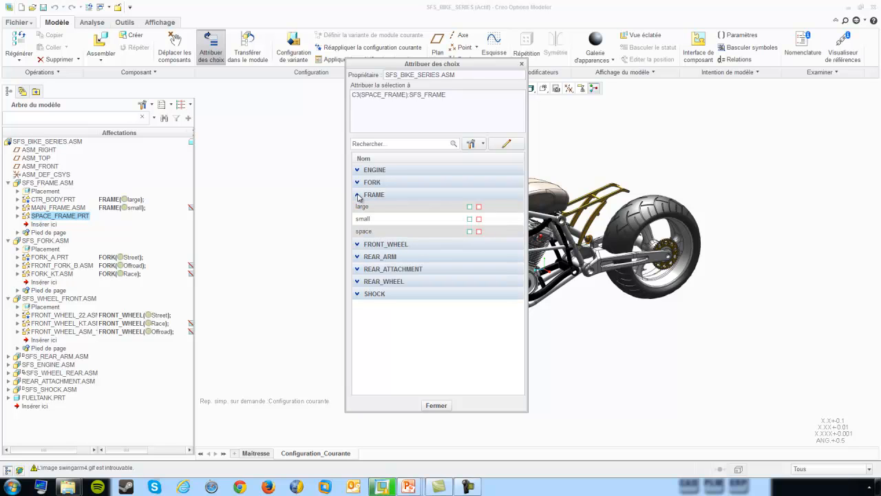
click(385, 95)
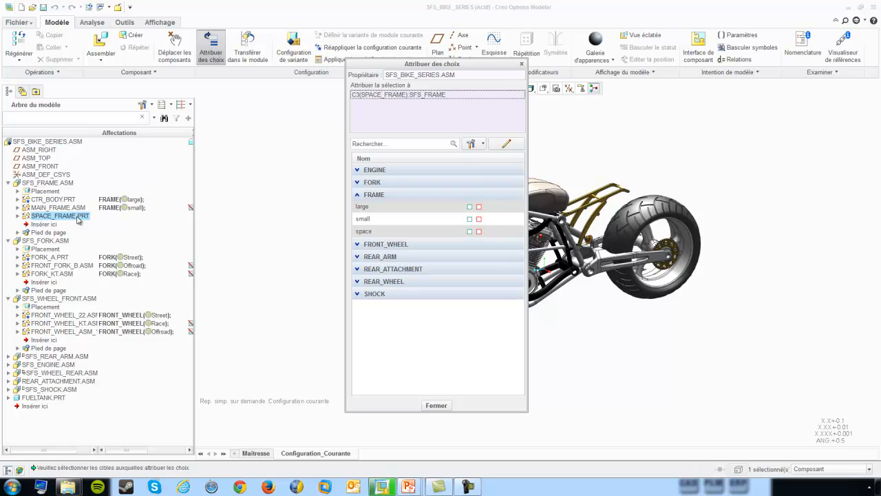
click(78, 219)
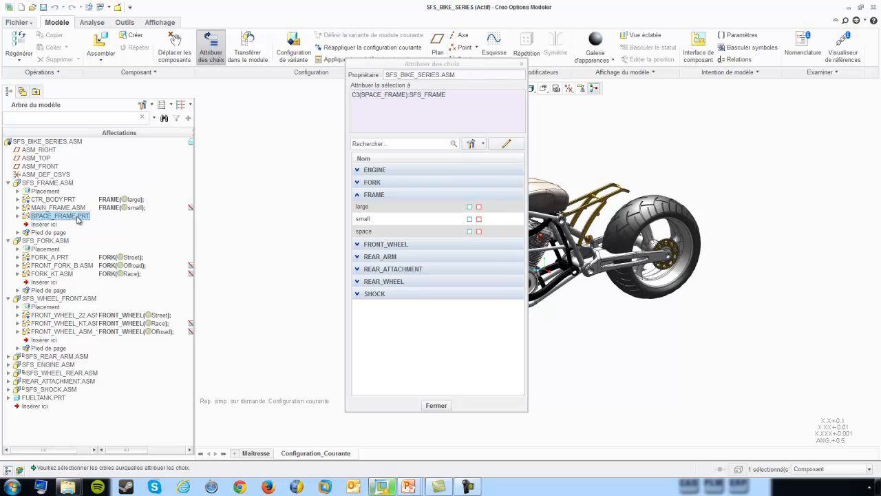
click(469, 231)
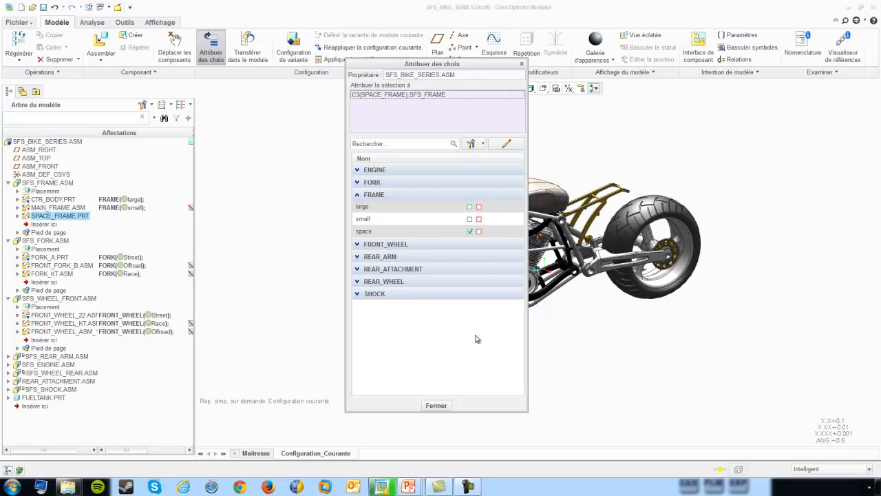
click(437, 405)
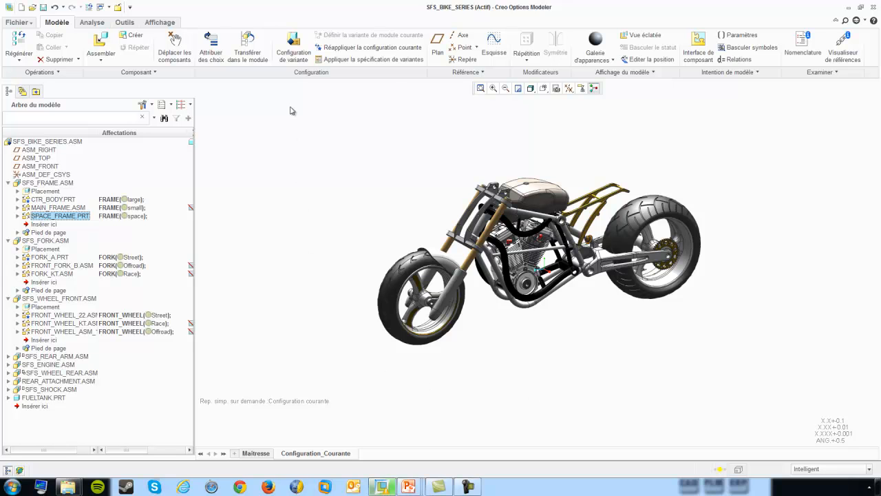
Open the variant configuration, enlarge the model image area and expand all option groups
click(292, 58)
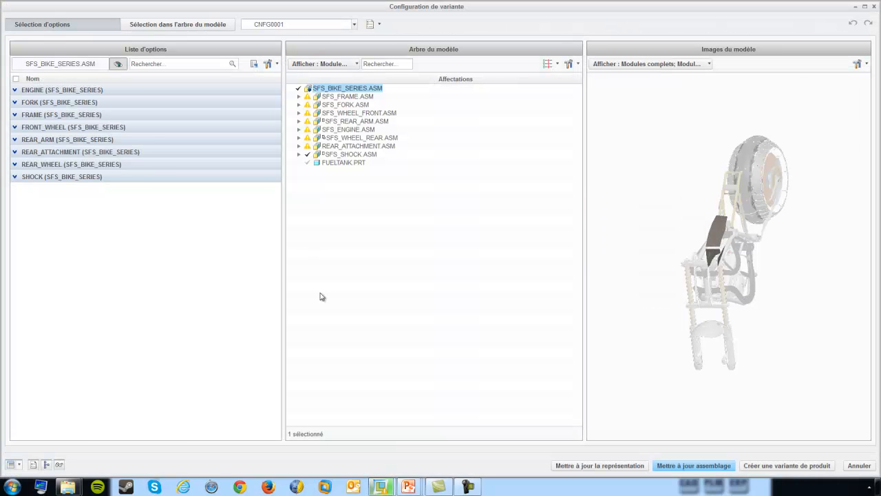
drag(283, 255, 167, 254)
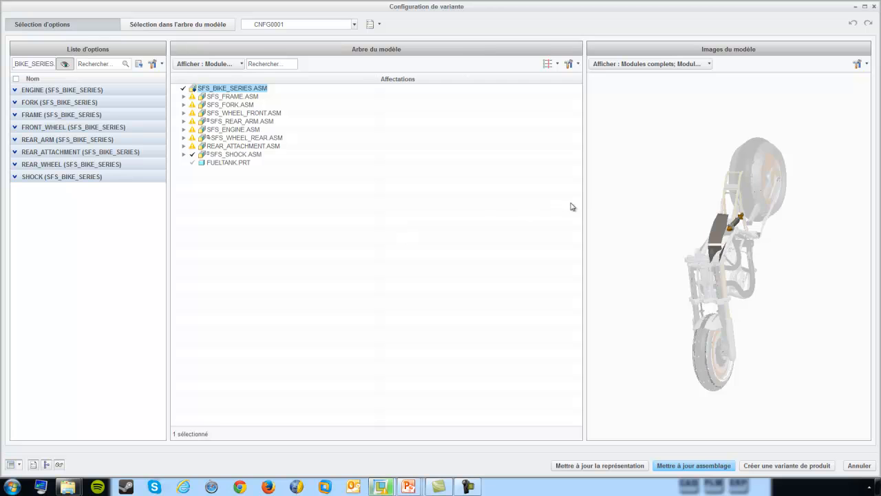
drag(586, 204, 307, 191)
middle_drag(504, 279, 478, 256)
scroll(546, 239, down, 3)
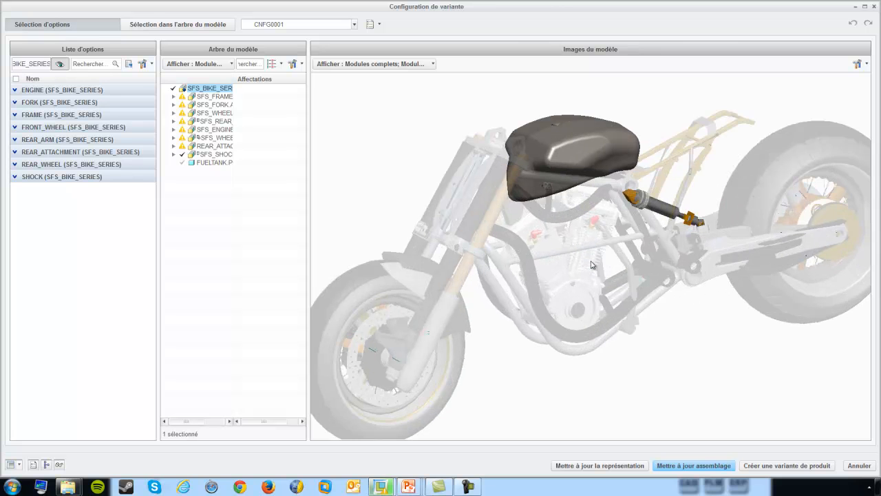
scroll(591, 264, up, 1)
click(143, 63)
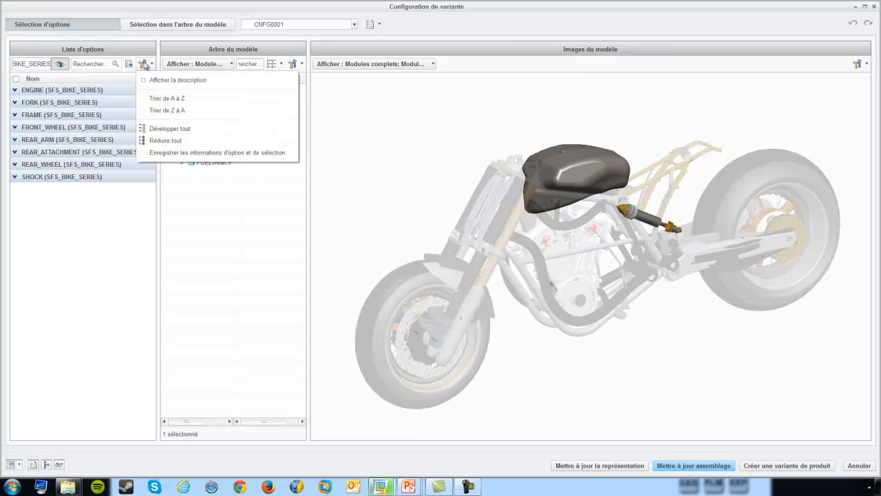
click(160, 128)
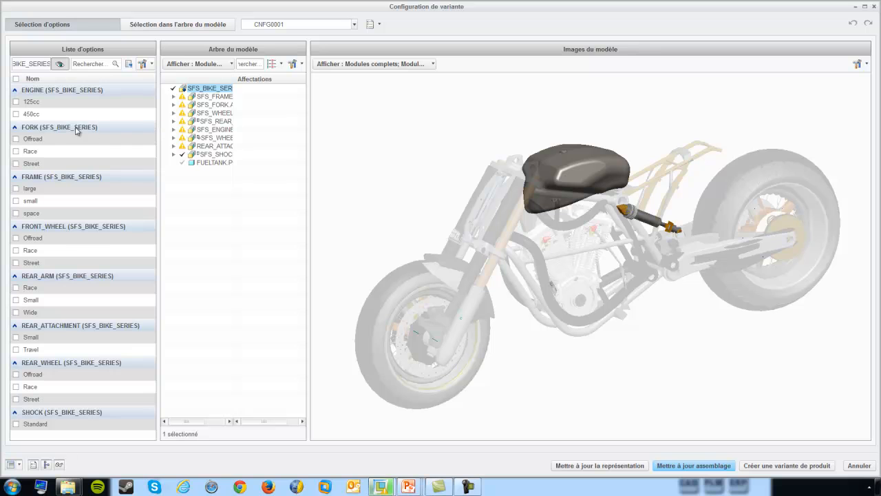
Configure a 450cc engine, space frame, Travel rear attachment and Standard shock, with Race for the fork, rear arm and both wheels
click(16, 114)
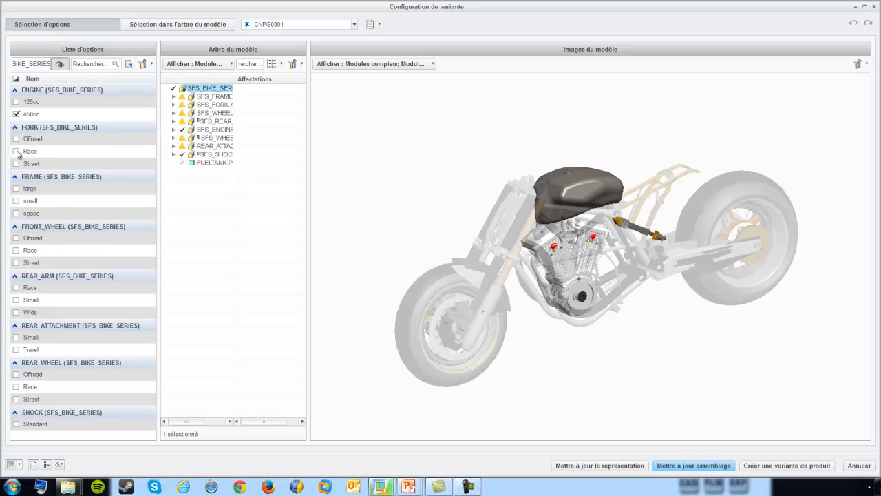
click(16, 151)
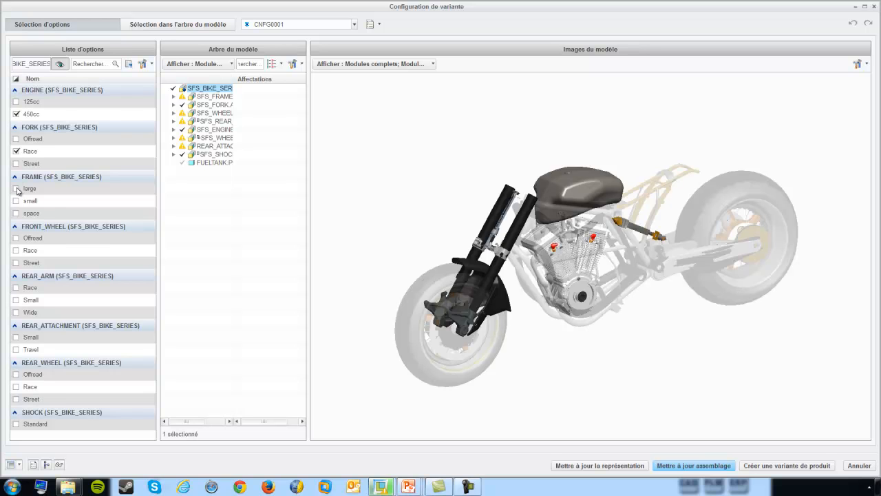
click(16, 214)
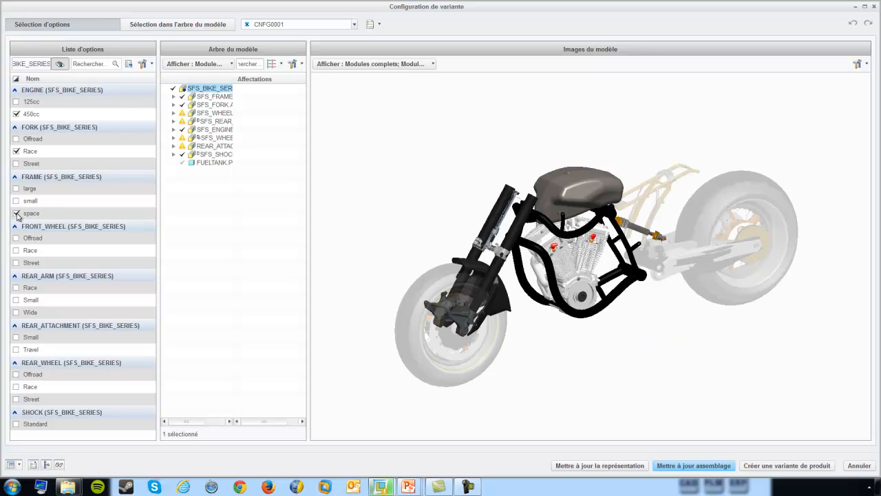
click(16, 250)
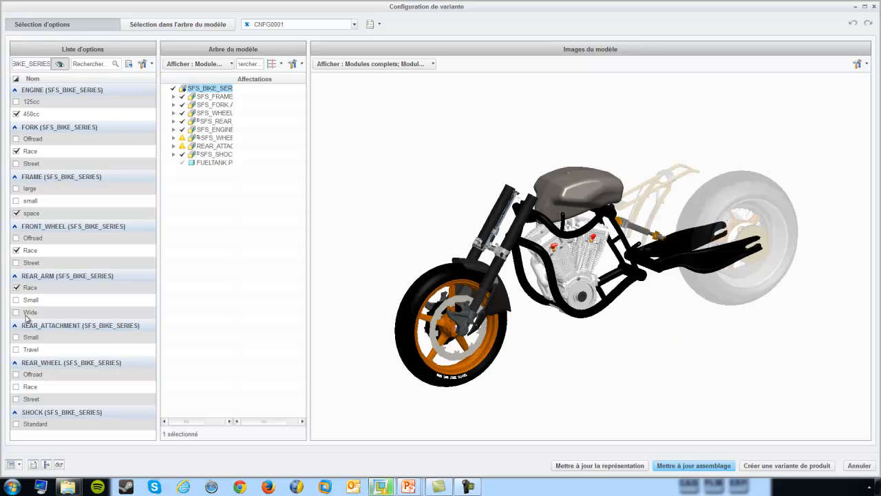
click(16, 349)
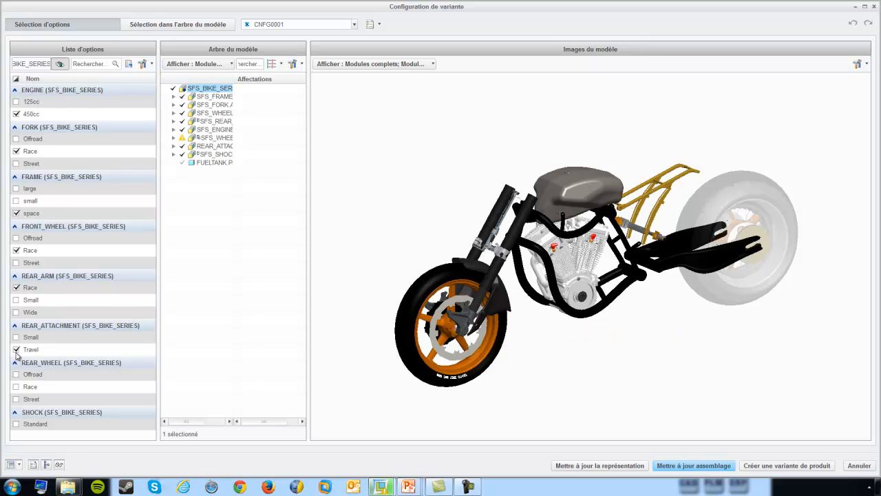
click(16, 387)
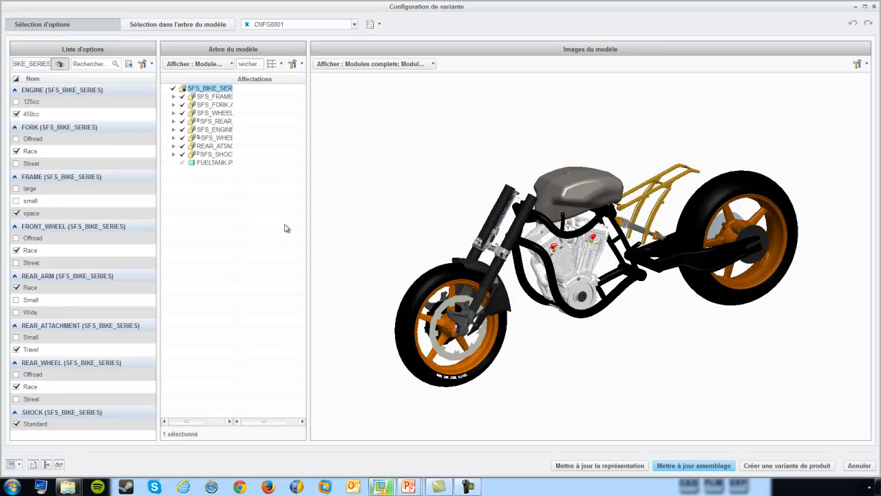
Name the variant specification SFS_SPACE_RACE and save it in the assembly
double_click(293, 23)
text(sfs_space_race)
click(375, 25)
mouse_move(424, 55)
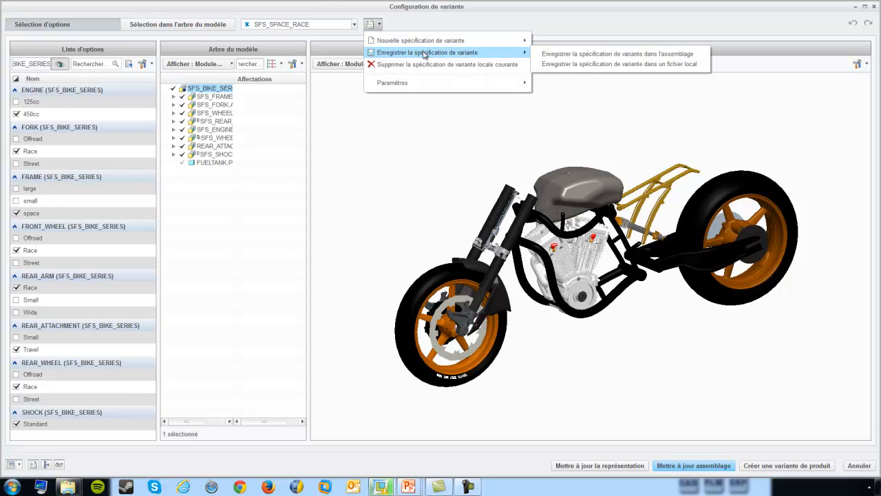
click(584, 55)
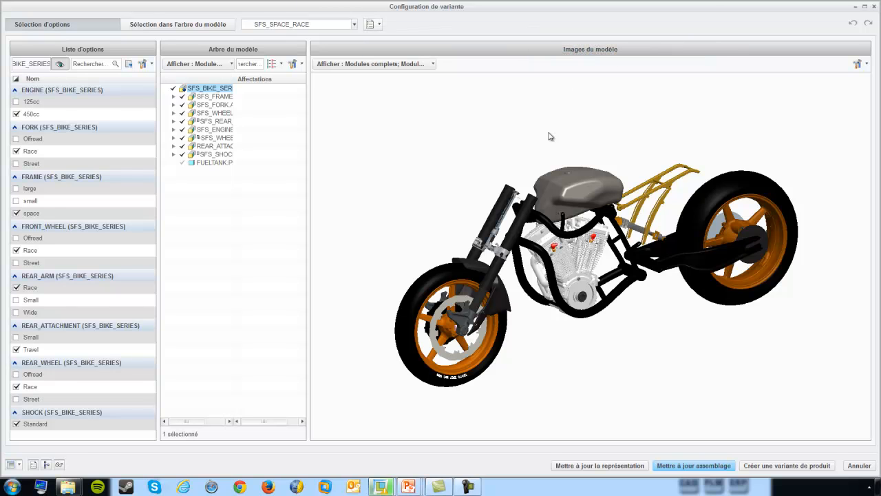
Update the assembly with the space race variant, accept the Sélection setting for the affected children and return to the current configuration
click(675, 466)
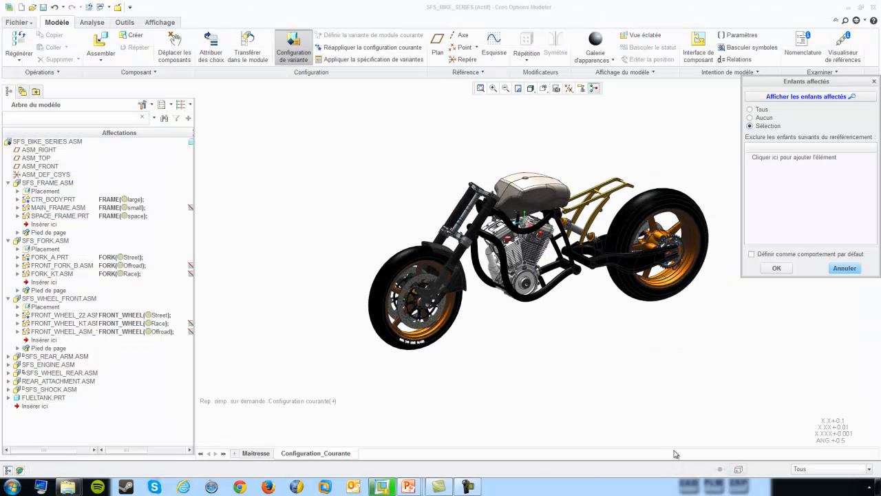
click(777, 267)
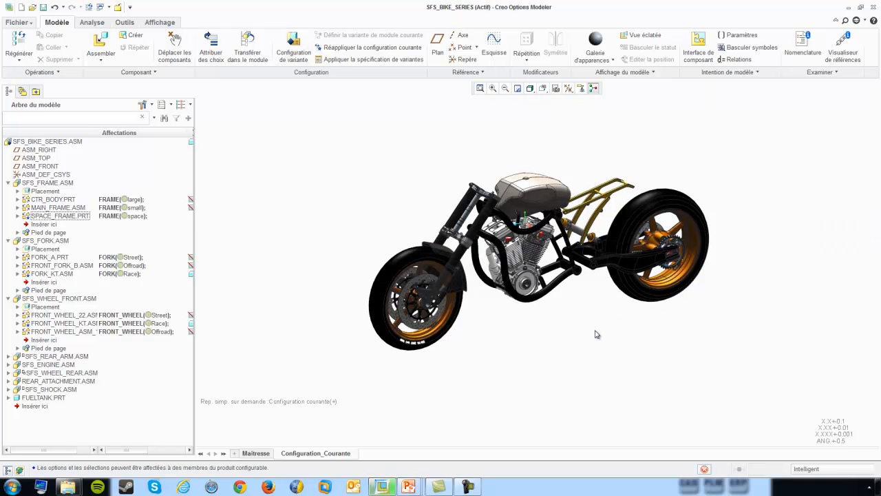
middle_drag(569, 347, 548, 328)
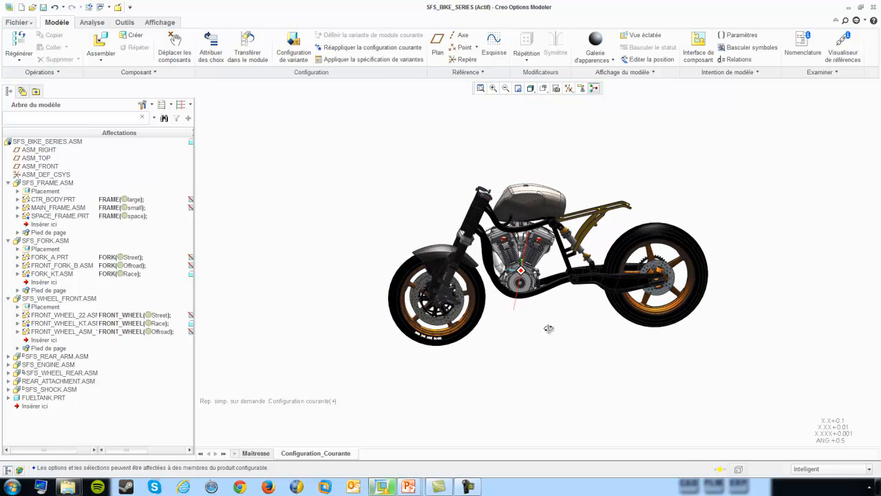
click(336, 452)
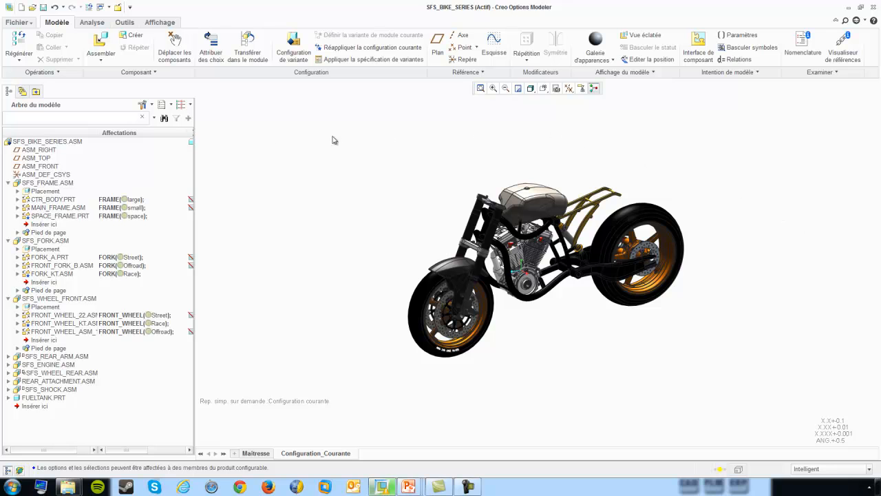
View the model types offered for a new file and cancel without creating one
click(21, 7)
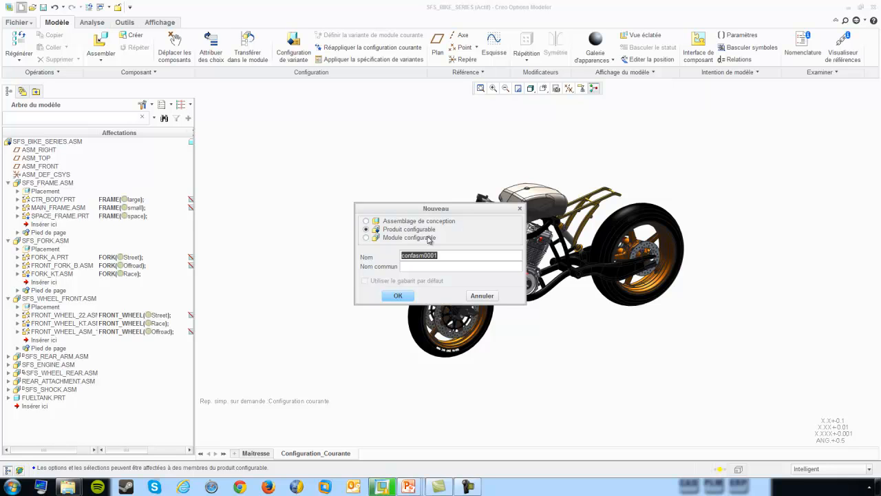
click(482, 296)
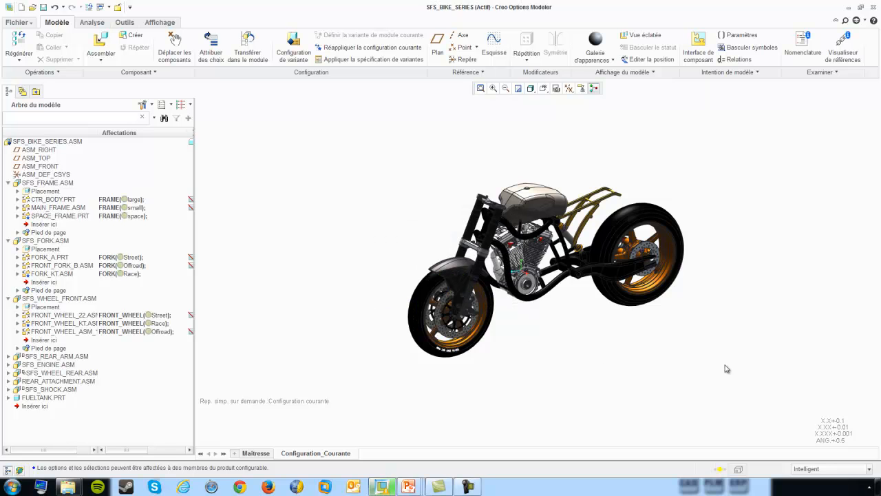